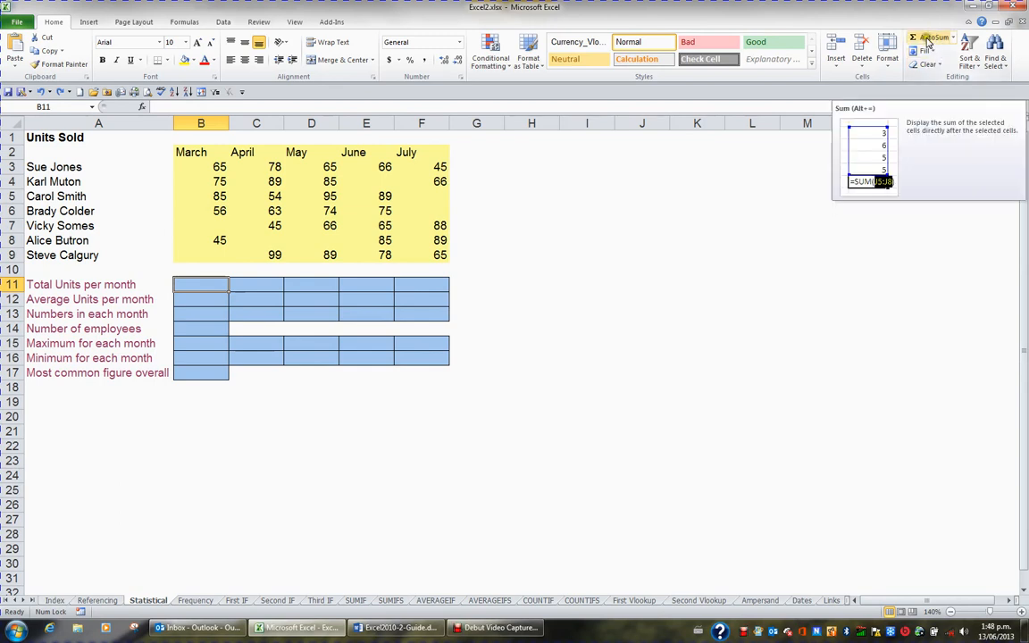
# Total the March units B3:B9 with SUM in cell B11 and fill the formula across to July in F11
pyautogui.click(929, 40)
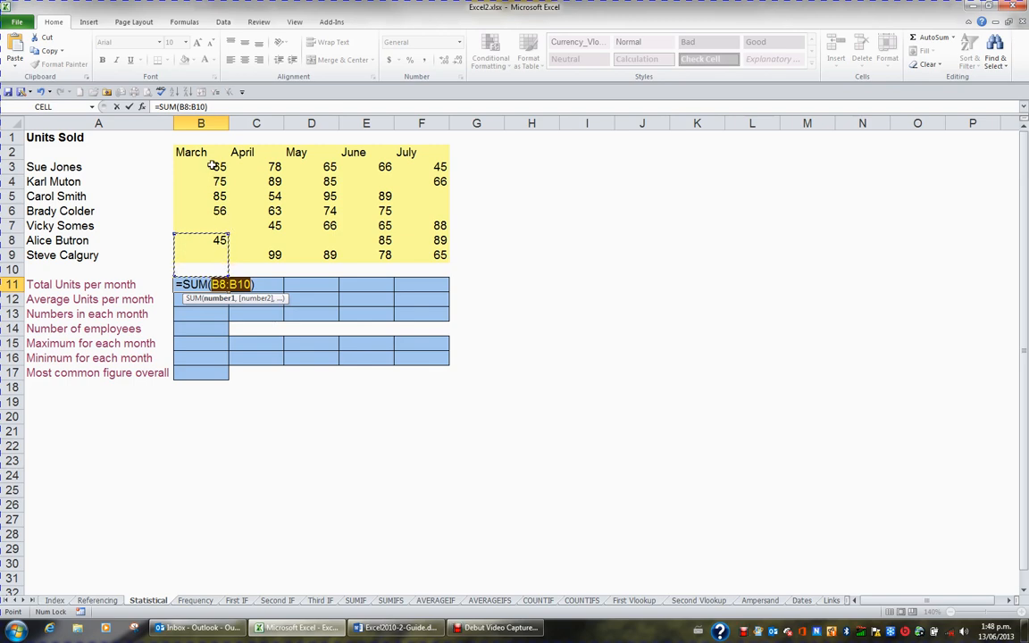
pyautogui.moveTo(213, 166); pyautogui.dragTo(208, 257)
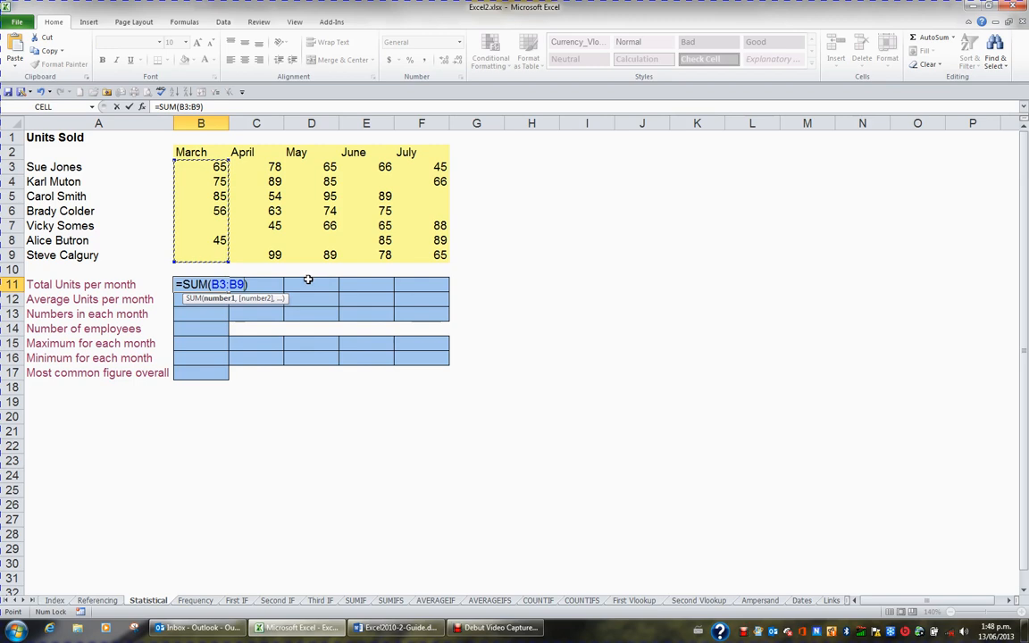
pyautogui.press('Return')
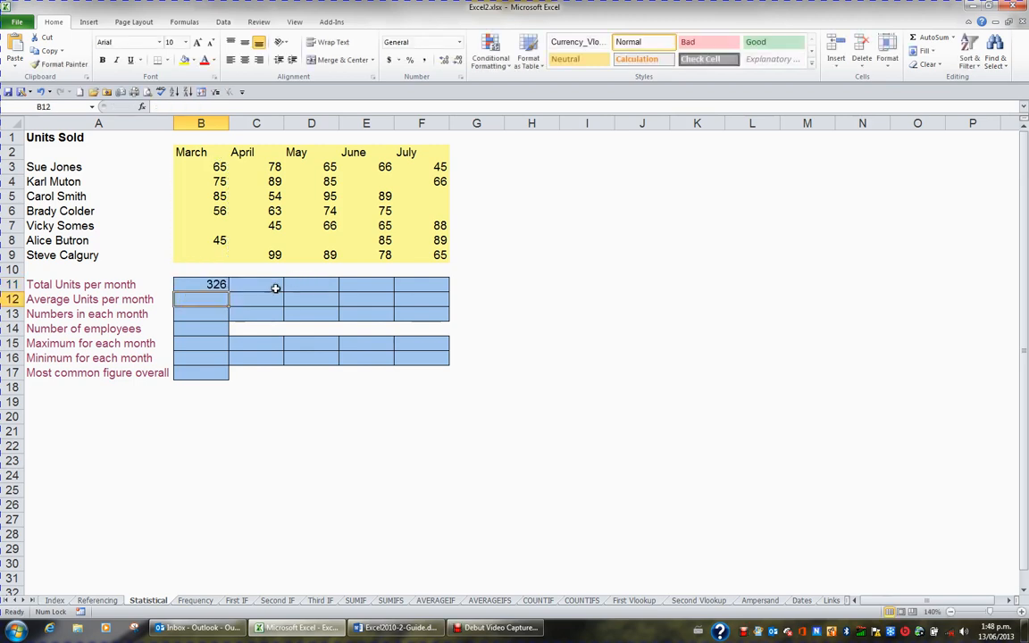
pyautogui.click(208, 285)
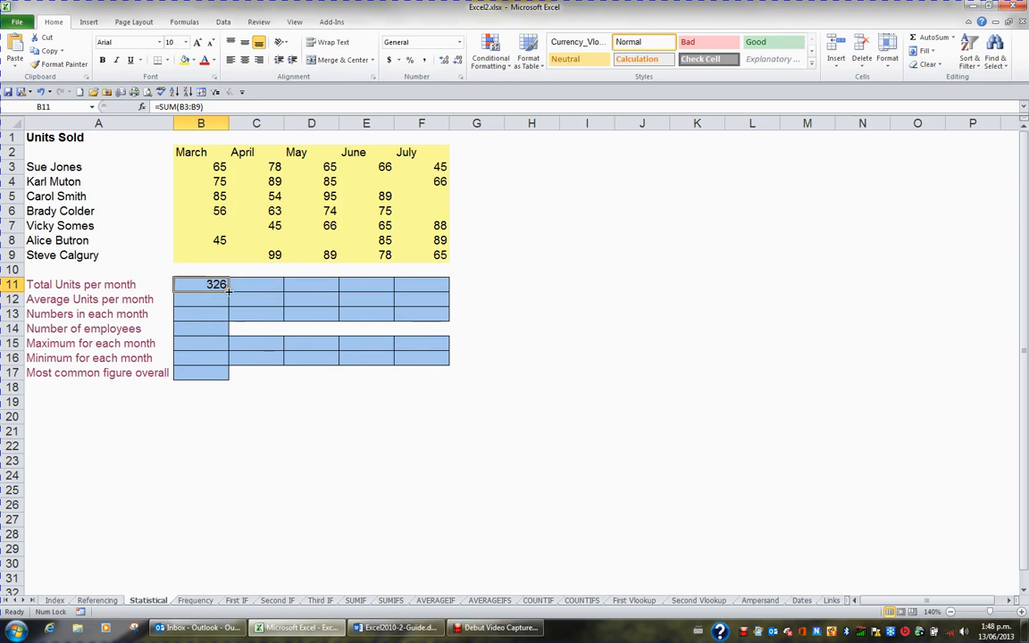
pyautogui.moveTo(229, 289); pyautogui.dragTo(423, 294)
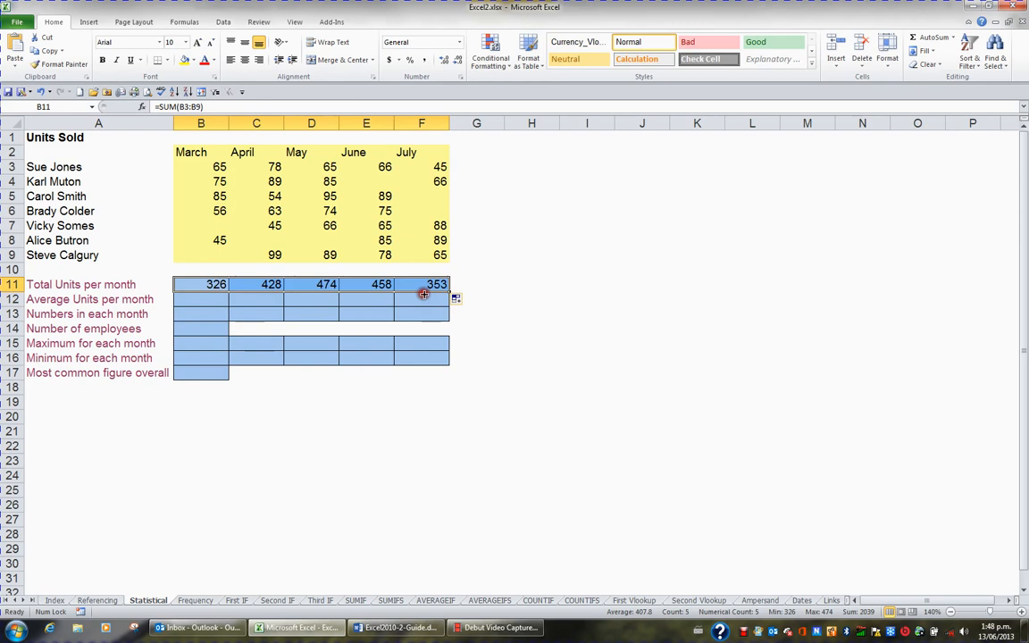
# Average the March units B3:B9 with AVERAGE in cell B12 and fill the formula across to F12
pyautogui.click(219, 300)
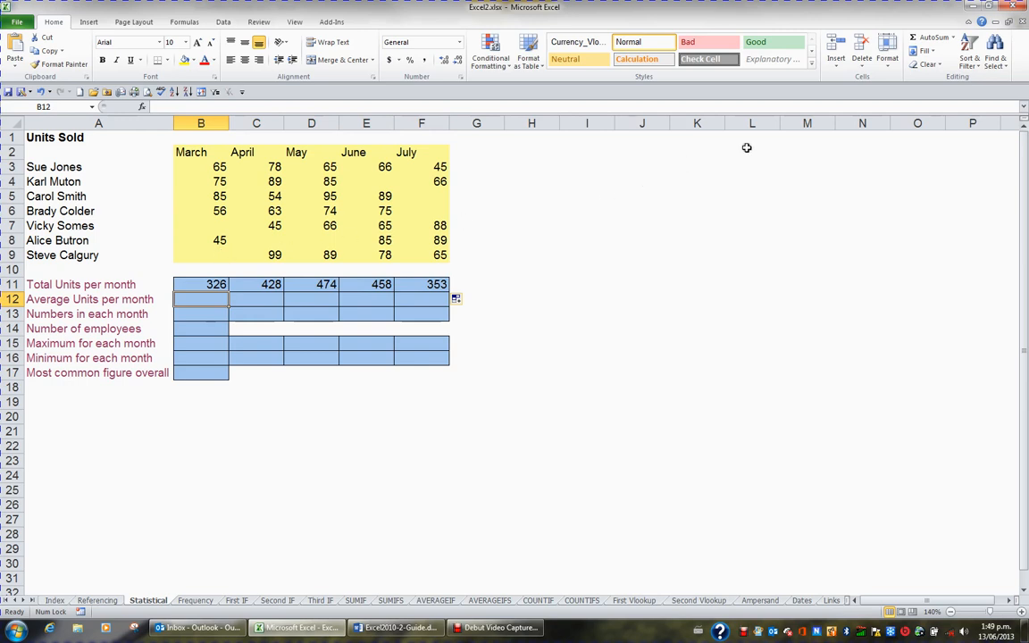
pyautogui.click(954, 40)
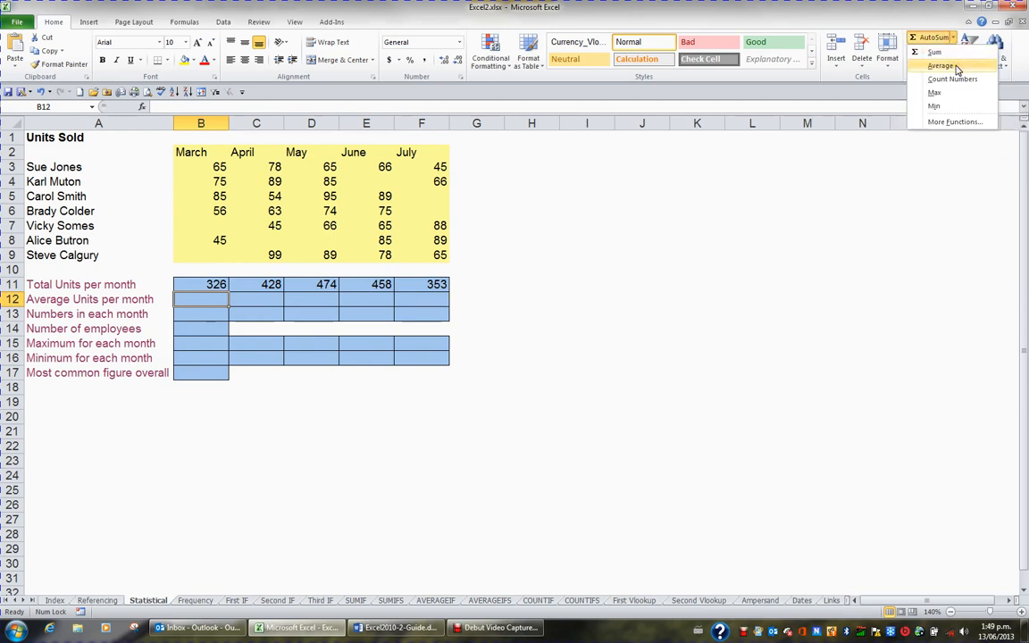
pyautogui.click(941, 66)
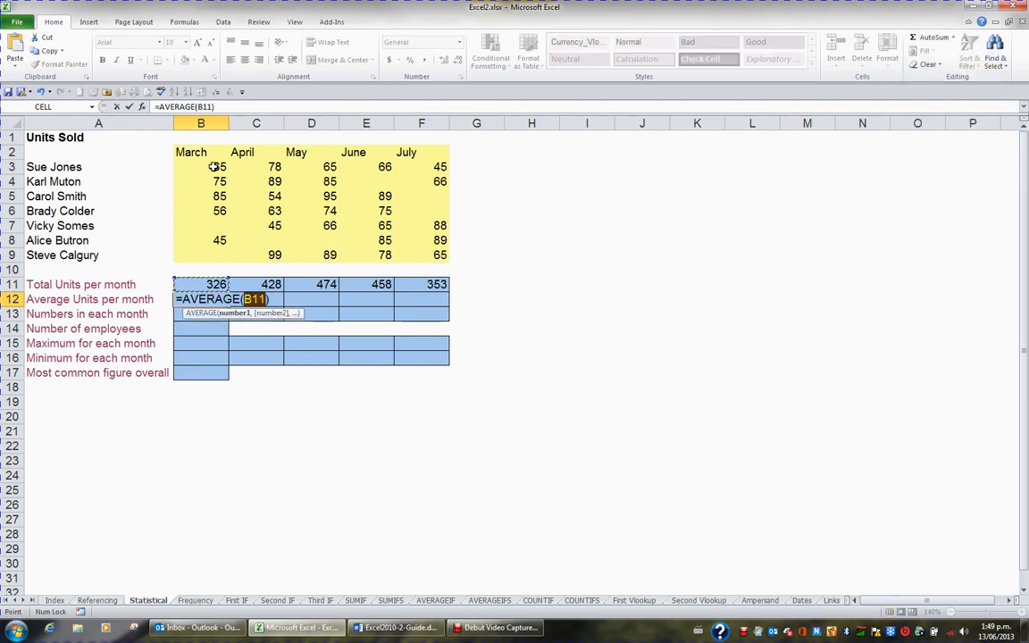
pyautogui.moveTo(215, 167); pyautogui.dragTo(211, 258)
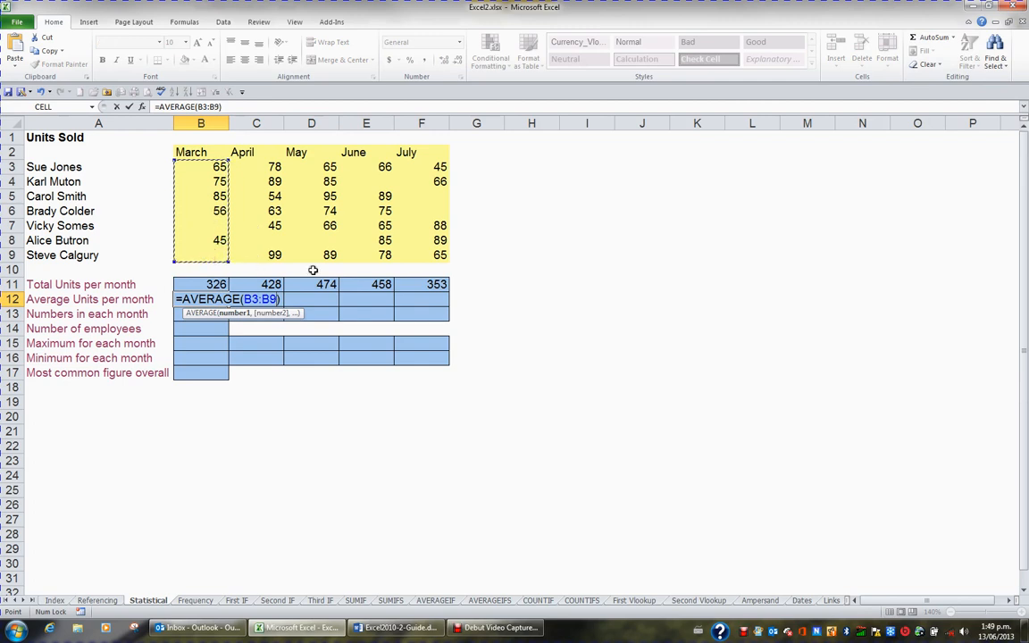
pyautogui.press('Return')
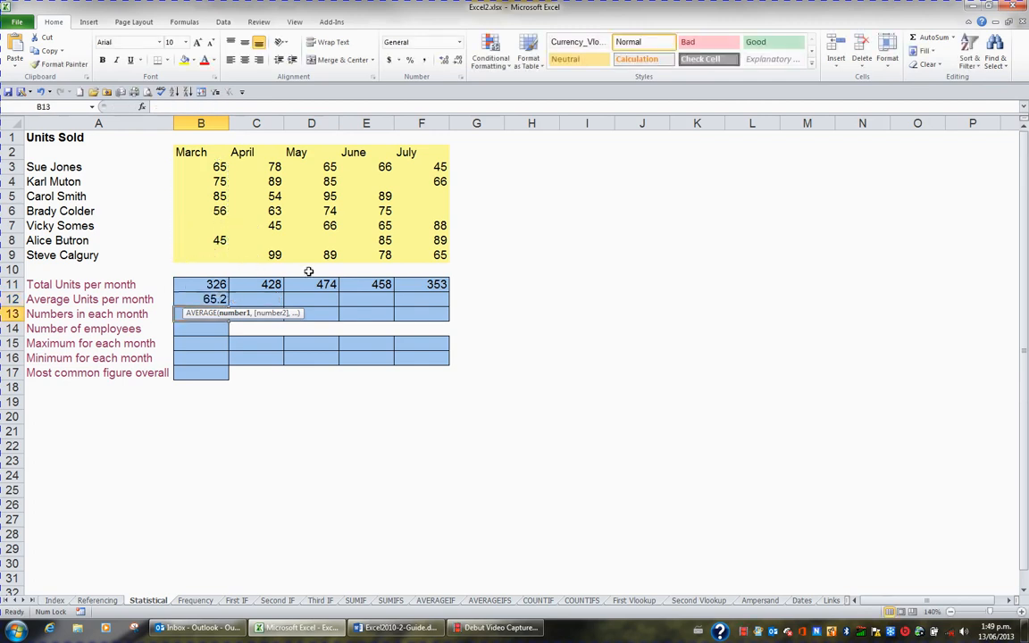
pyautogui.click(209, 299)
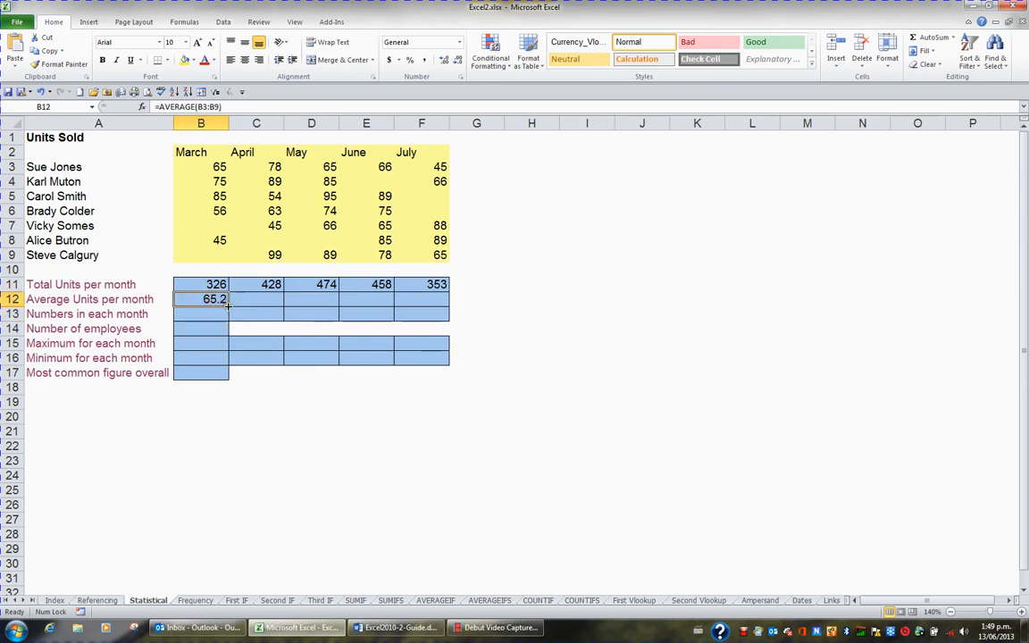
pyautogui.moveTo(229, 304); pyautogui.dragTo(420, 308)
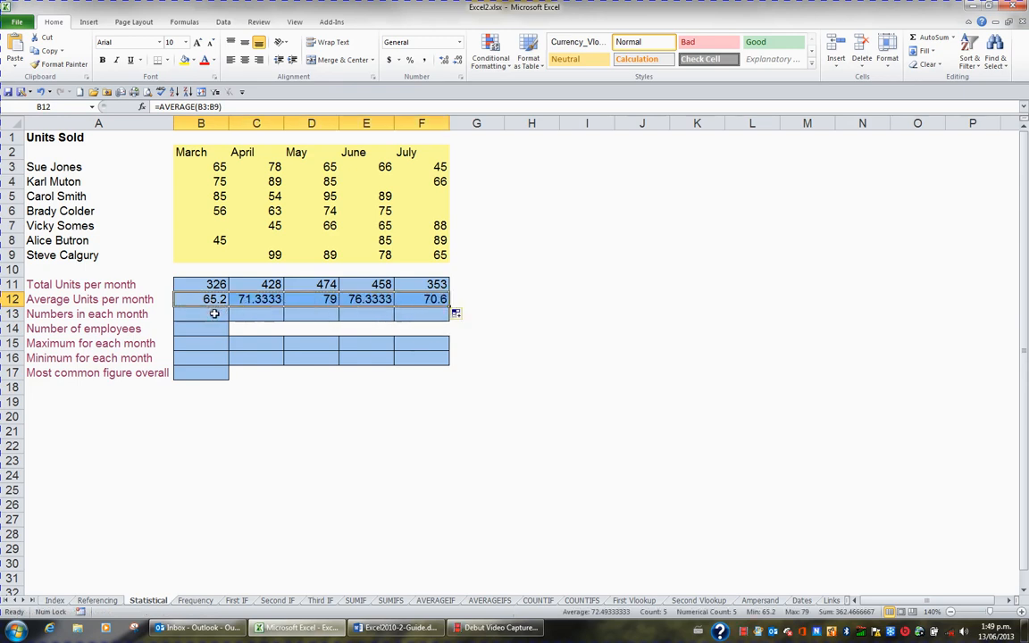
# Count the March figures B3:B9 with COUNT in cell B13 and fill the formula across to F13
pyautogui.click(214, 316)
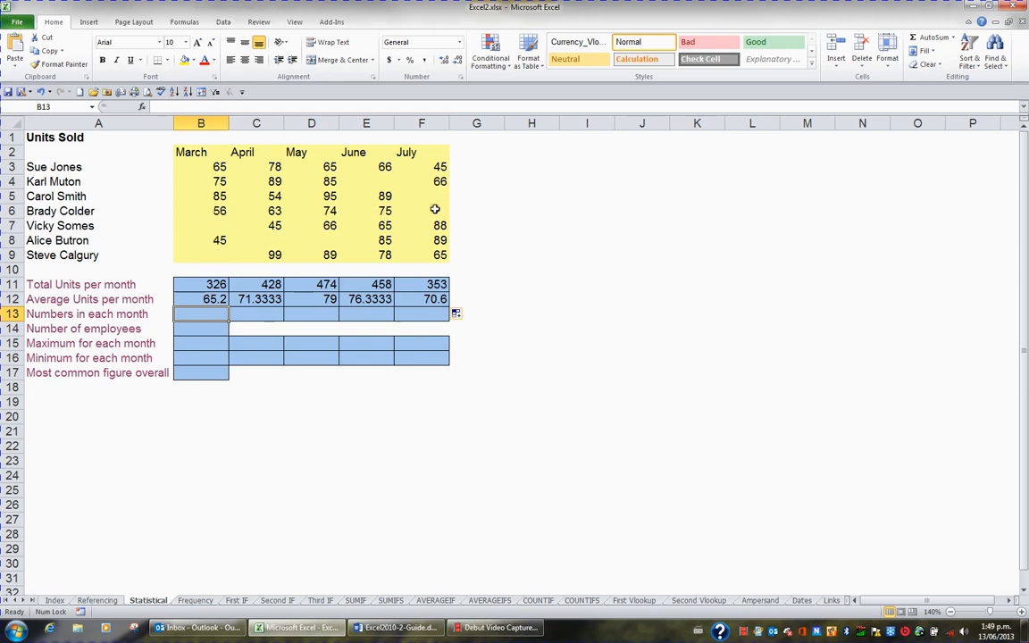
pyautogui.click(953, 41)
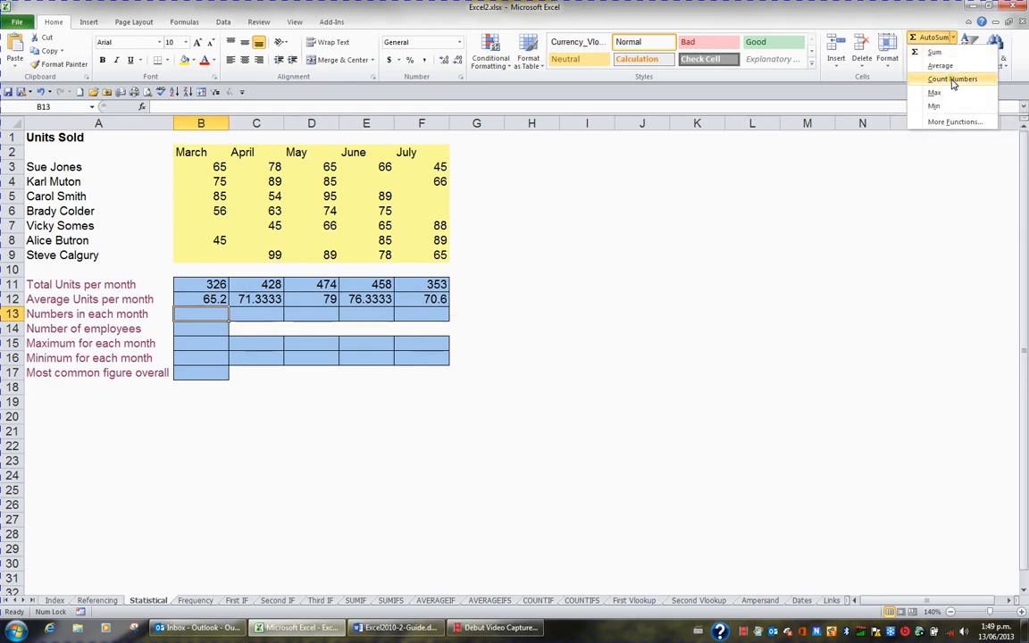
pyautogui.click(952, 79)
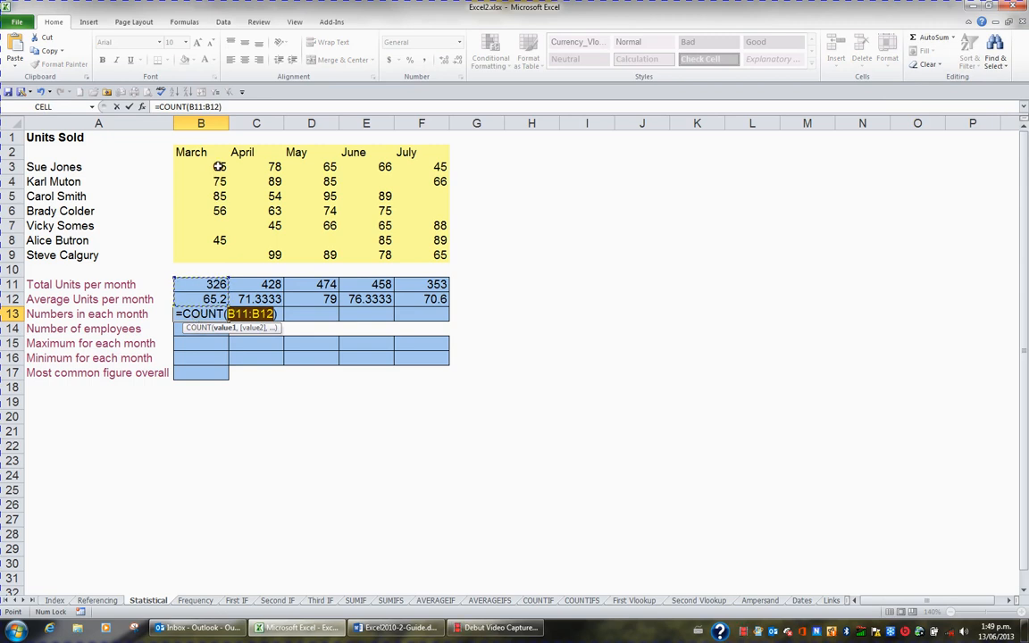
pyautogui.moveTo(219, 166); pyautogui.dragTo(216, 258)
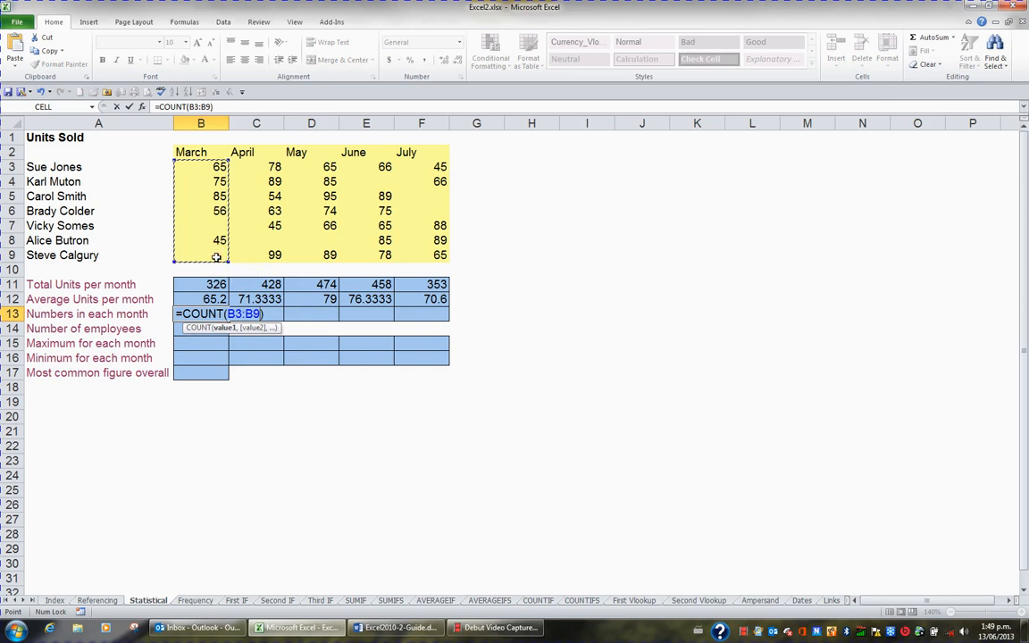
pyautogui.press('Return')
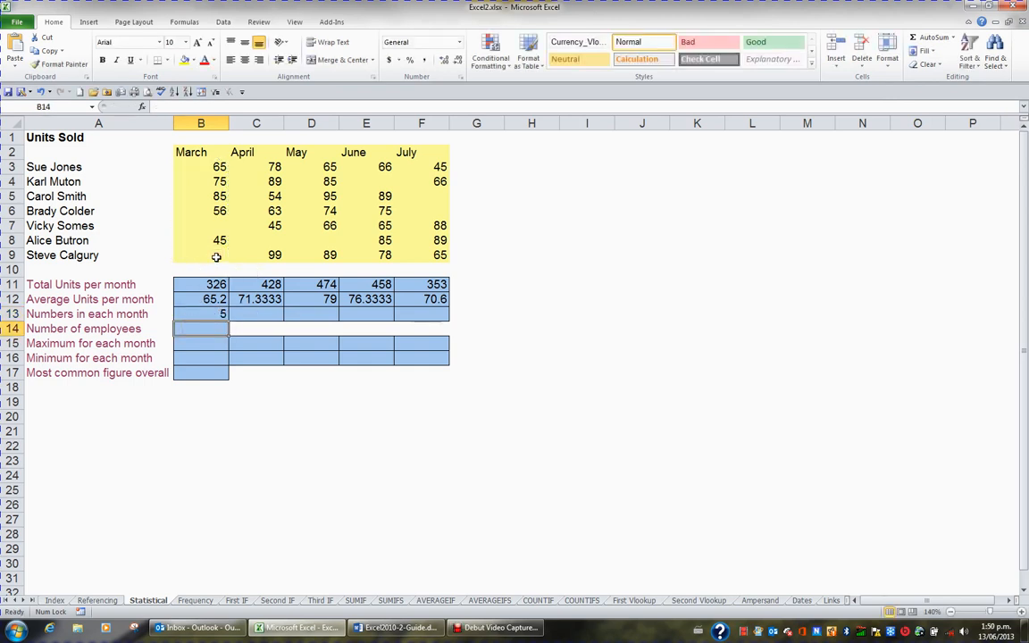
pyautogui.click(204, 314)
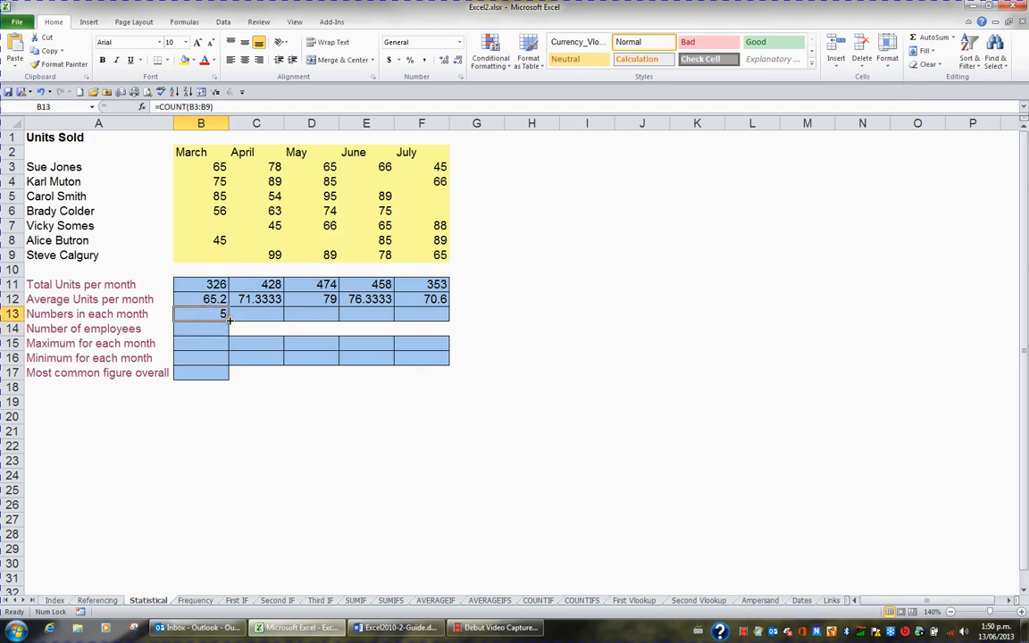
pyautogui.moveTo(230, 319); pyautogui.dragTo(429, 319)
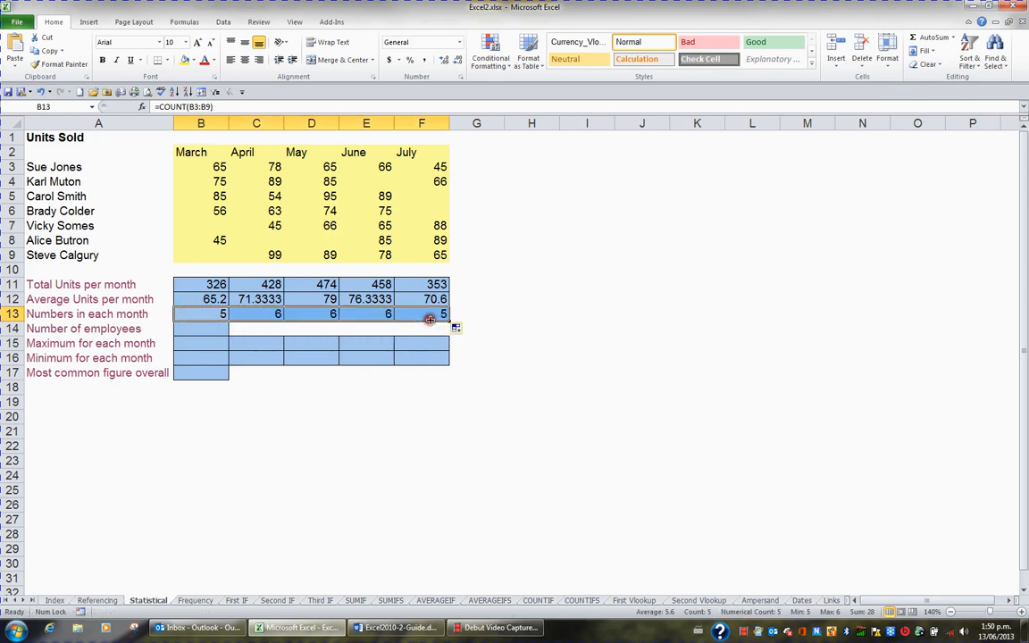
# Insert a function in the Number of employees cell B14, choosing COUNTA from the All category
pyautogui.click(215, 330)
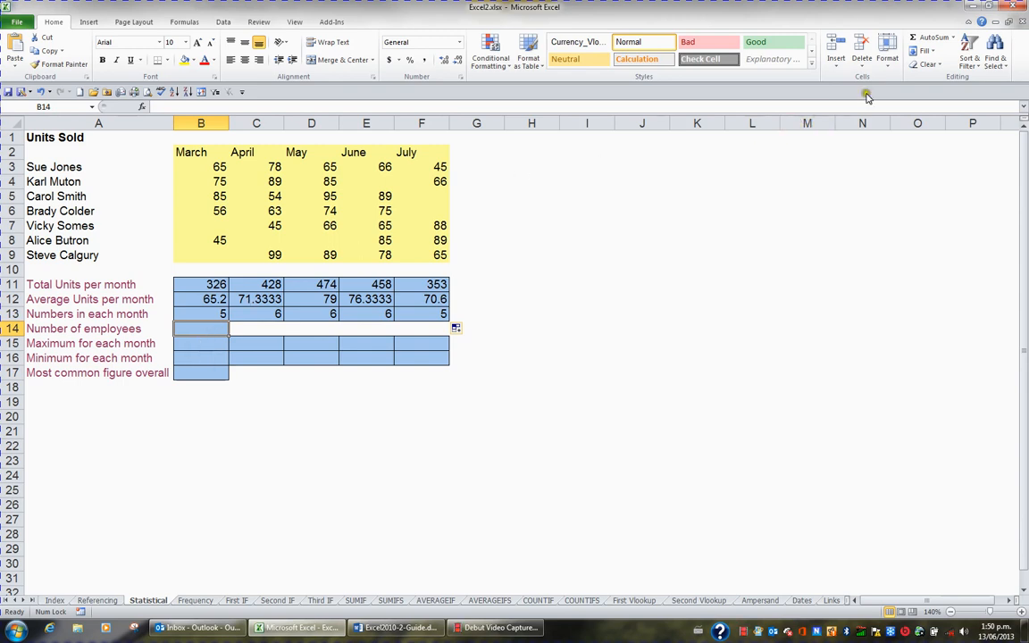
pyautogui.click(955, 41)
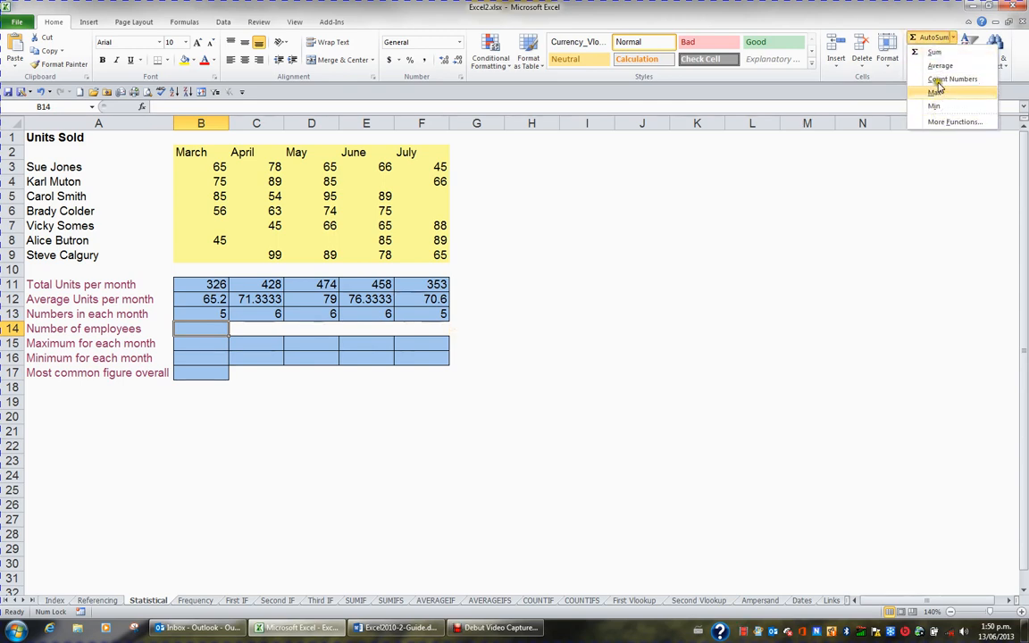
pyautogui.click(939, 122)
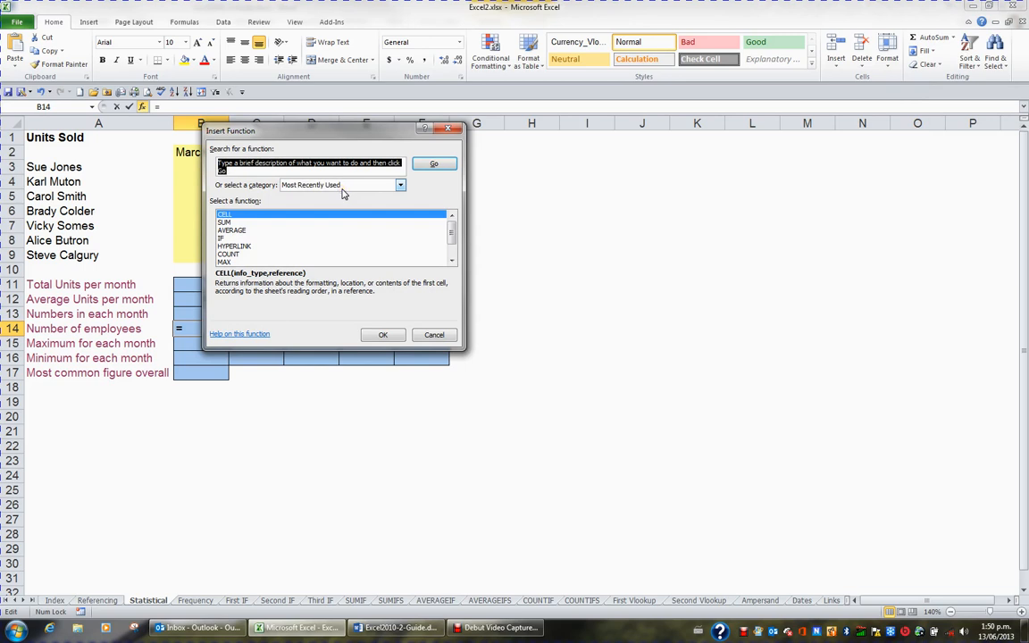
pyautogui.click(400, 186)
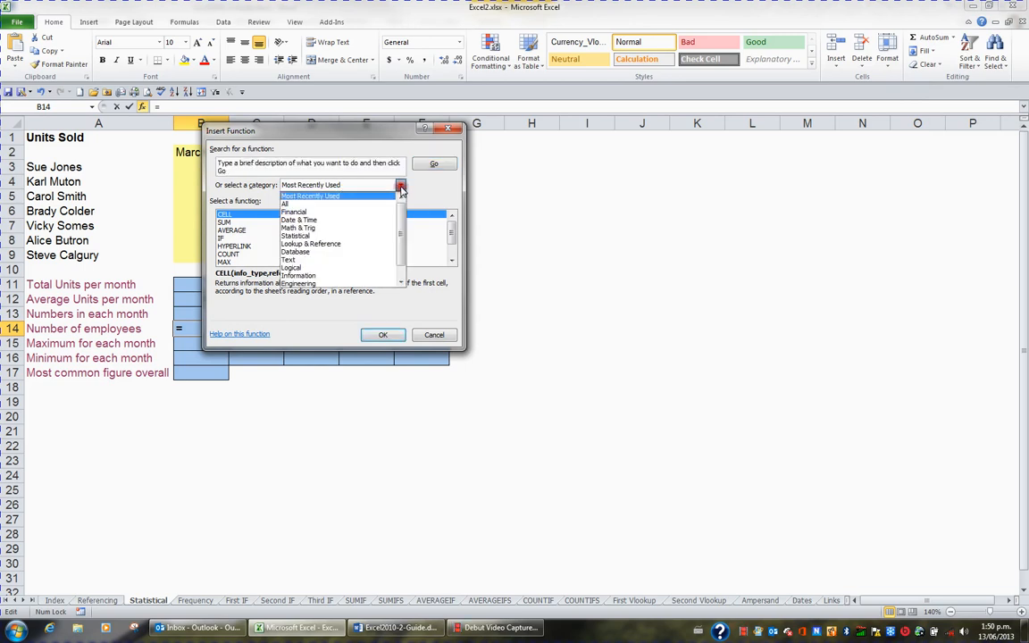
pyautogui.click(350, 206)
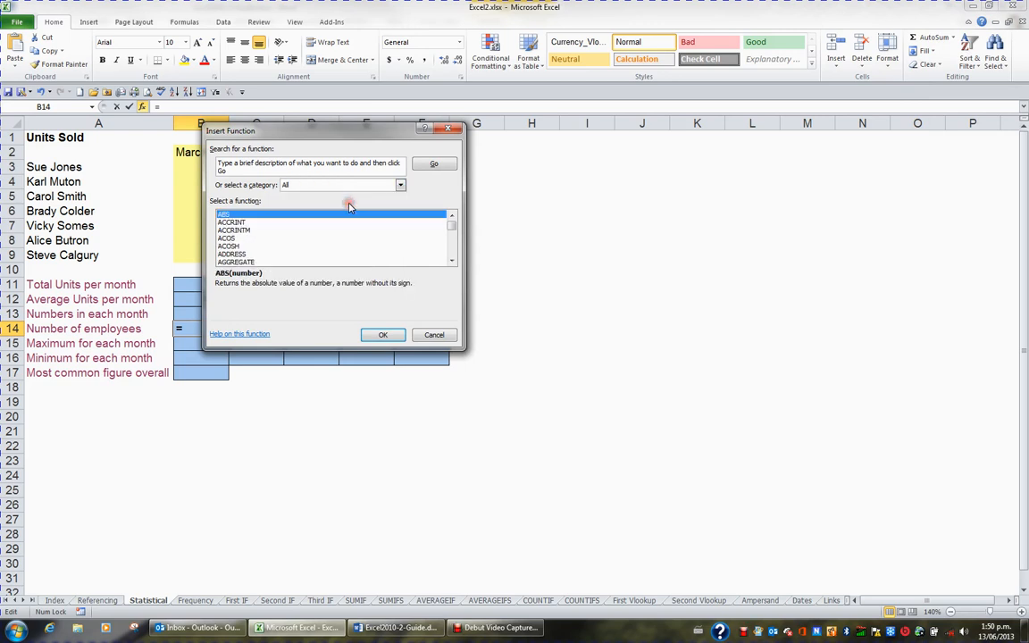
pyautogui.click(282, 230)
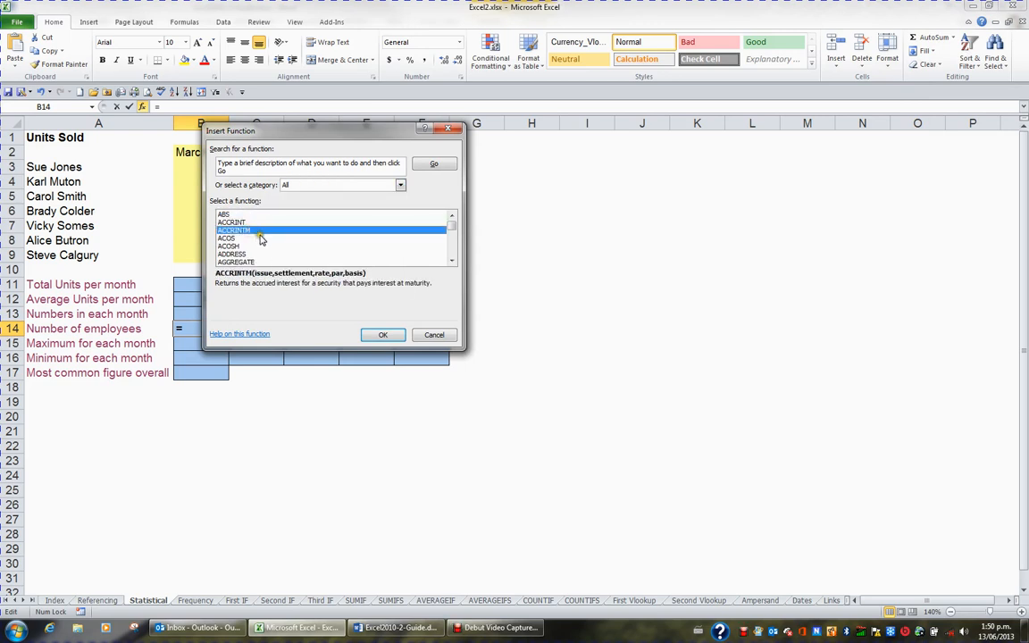
pyautogui.scroll(-3, 260, 239)
pyautogui.scroll(-9, 261, 239)
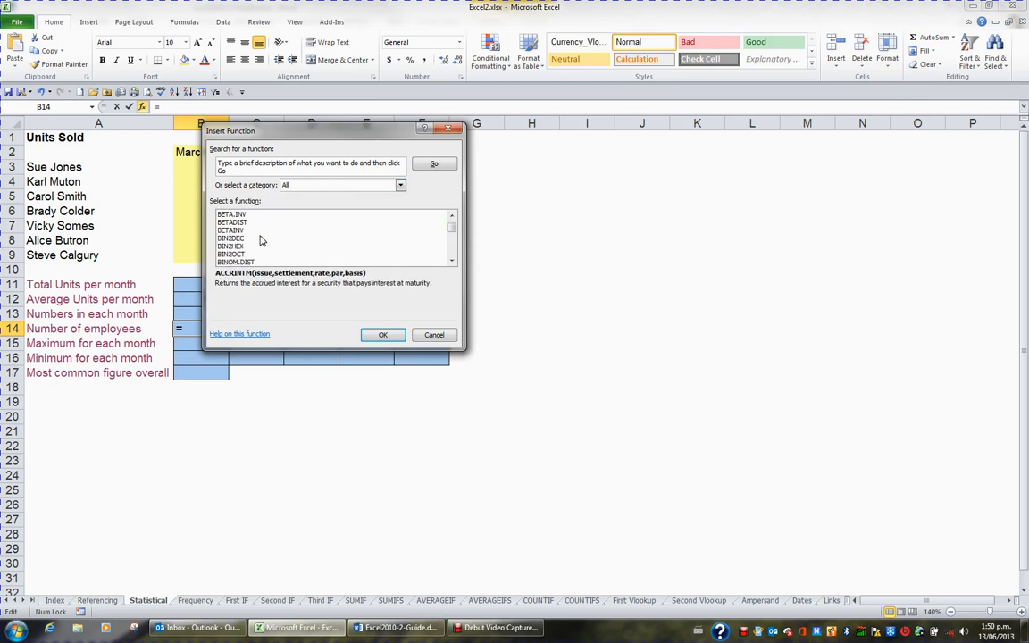
pyautogui.scroll(-10, 260, 240)
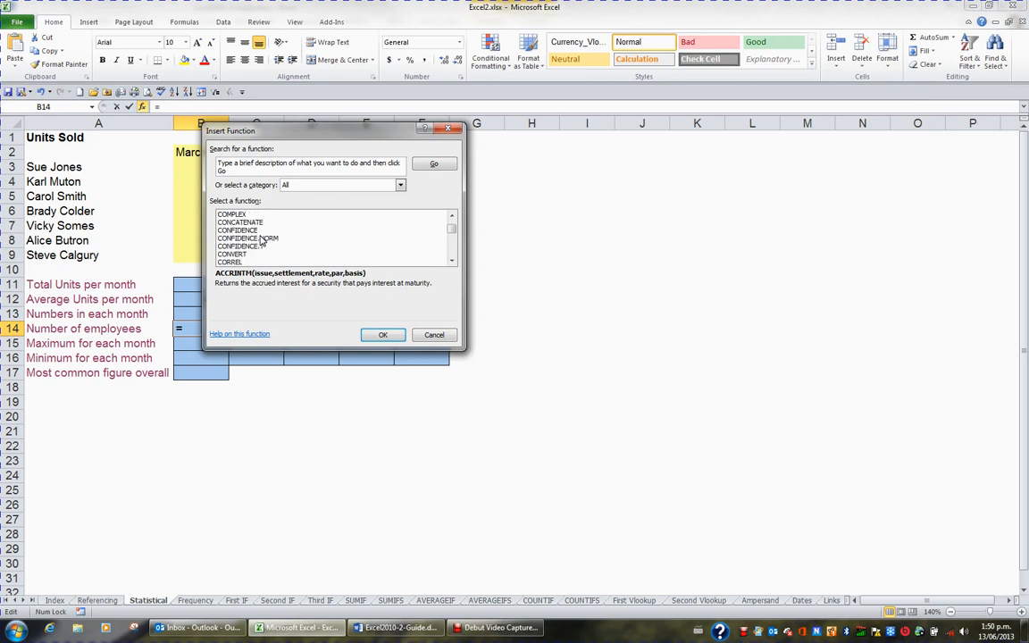
pyautogui.scroll(1, 261, 240)
pyautogui.click(234, 246)
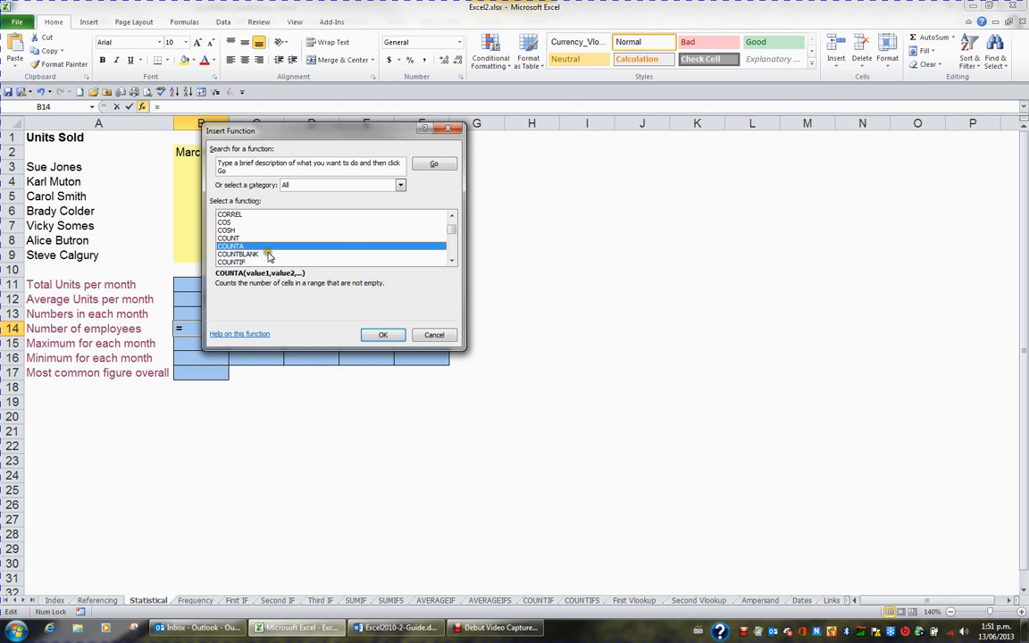
pyautogui.click(234, 239)
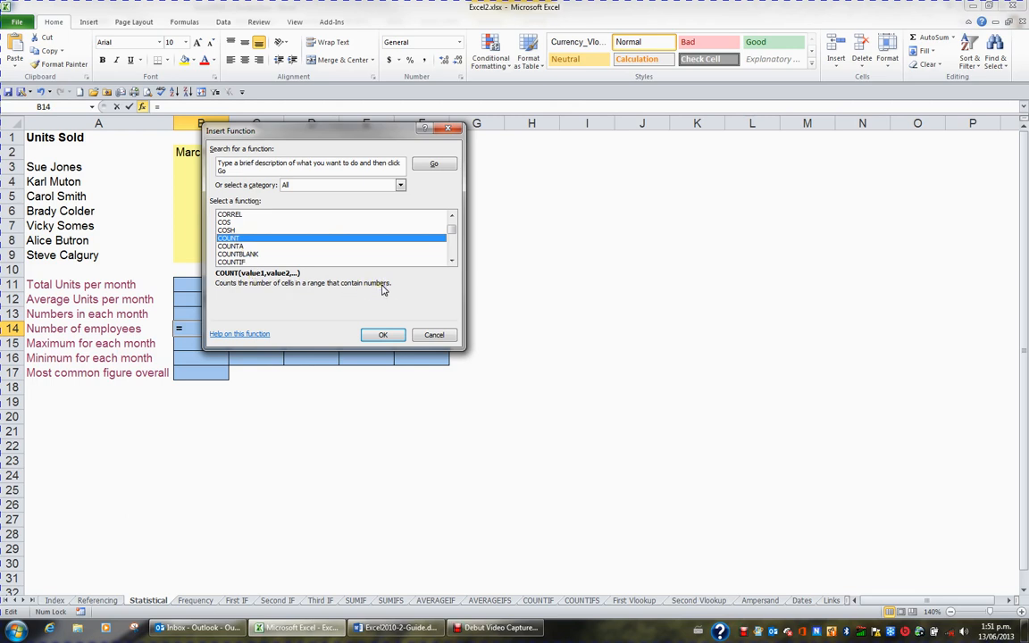
pyautogui.click(230, 246)
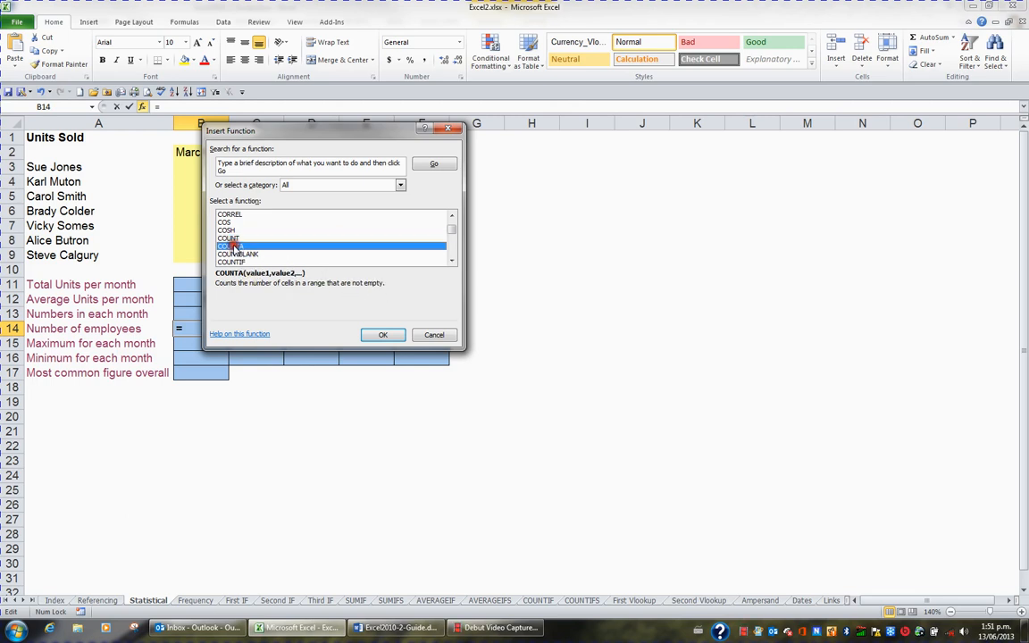
# Set the COUNTA function's Value1 argument to the employee names in A3:A9 and complete the formula
pyautogui.click(385, 334)
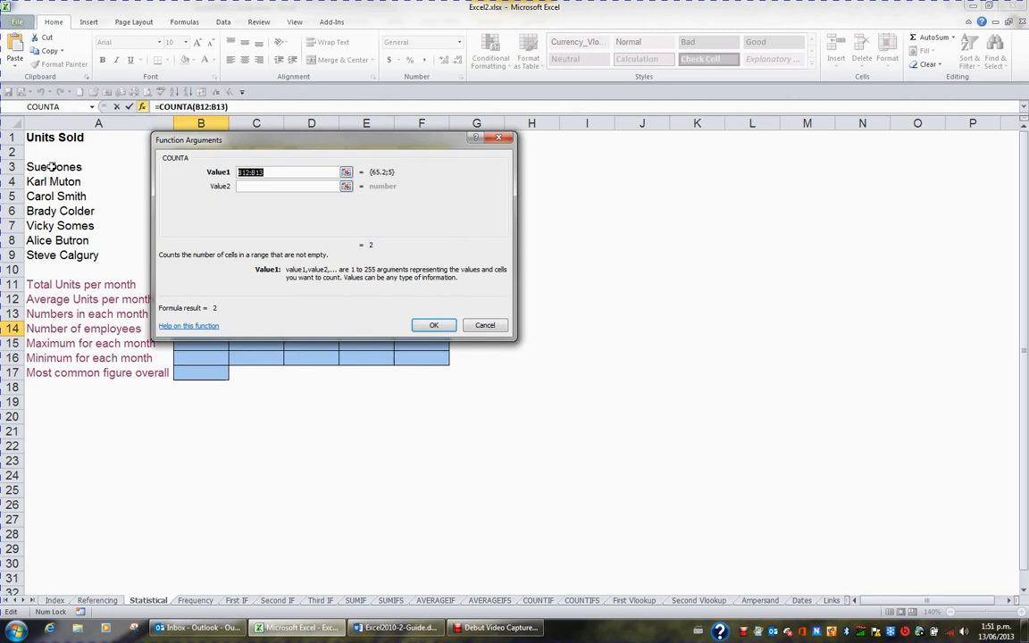
pyautogui.moveTo(53, 167); pyautogui.dragTo(54, 254)
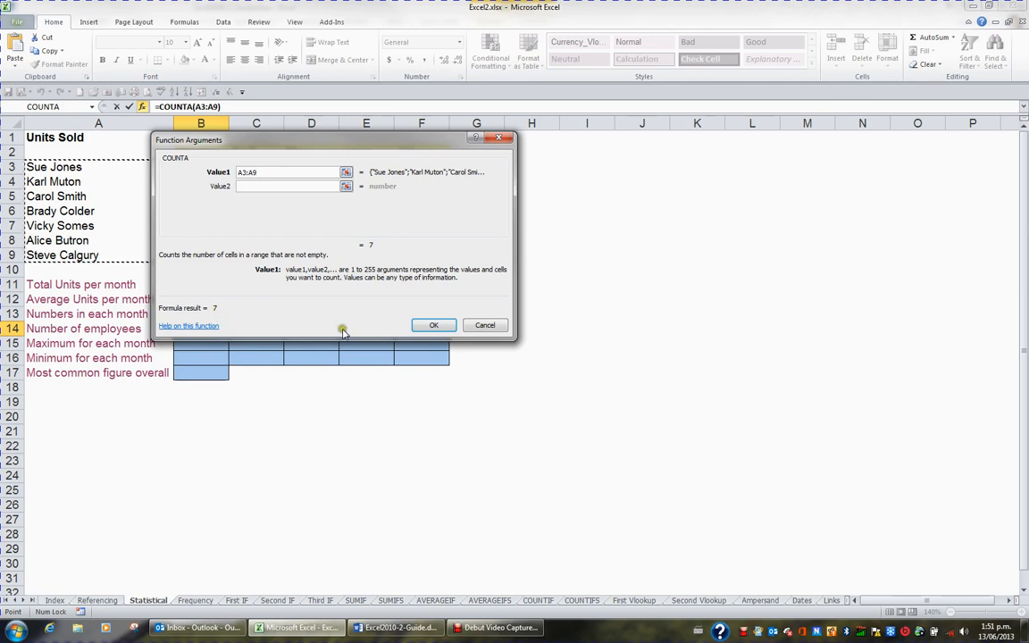
pyautogui.moveTo(428, 327); pyautogui.dragTo(226, 329)
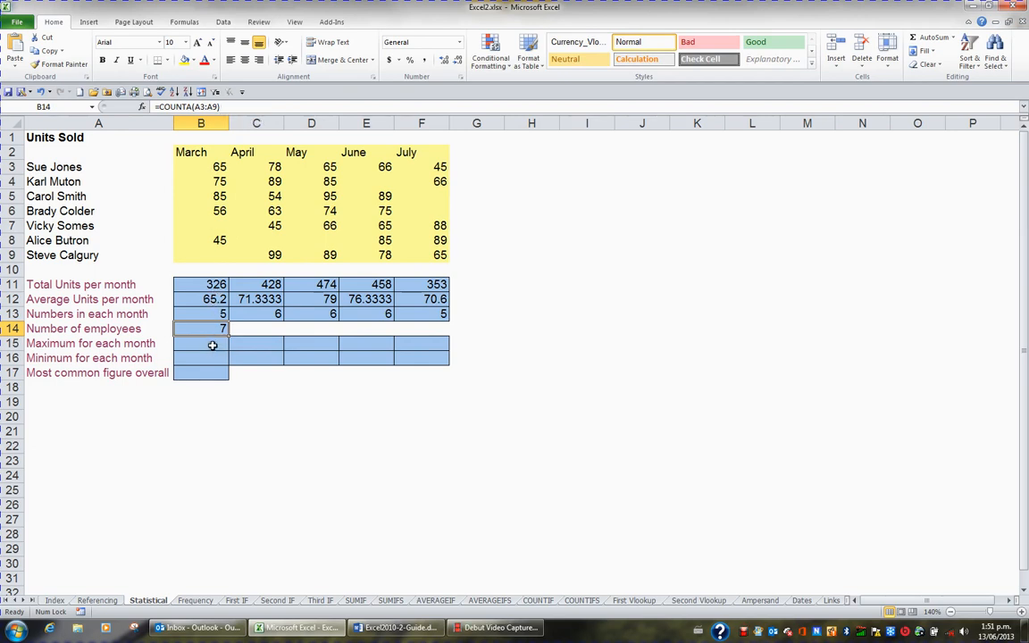
# Find the maximum of the March figures B3:B9 with MAX in cell B15 and fill the formula across to F15
pyautogui.click(212, 344)
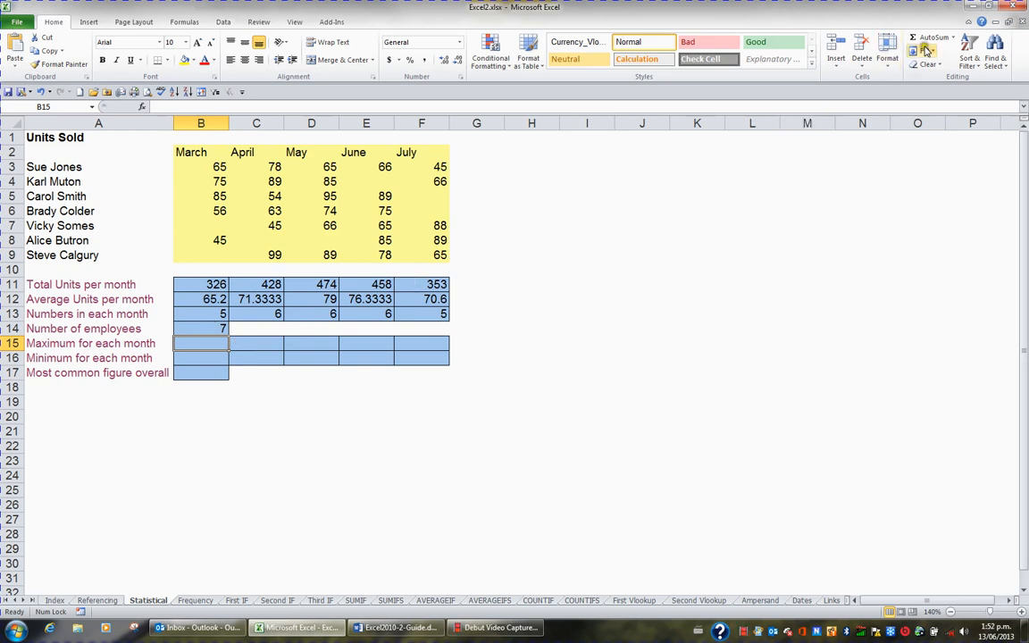
pyautogui.click(954, 39)
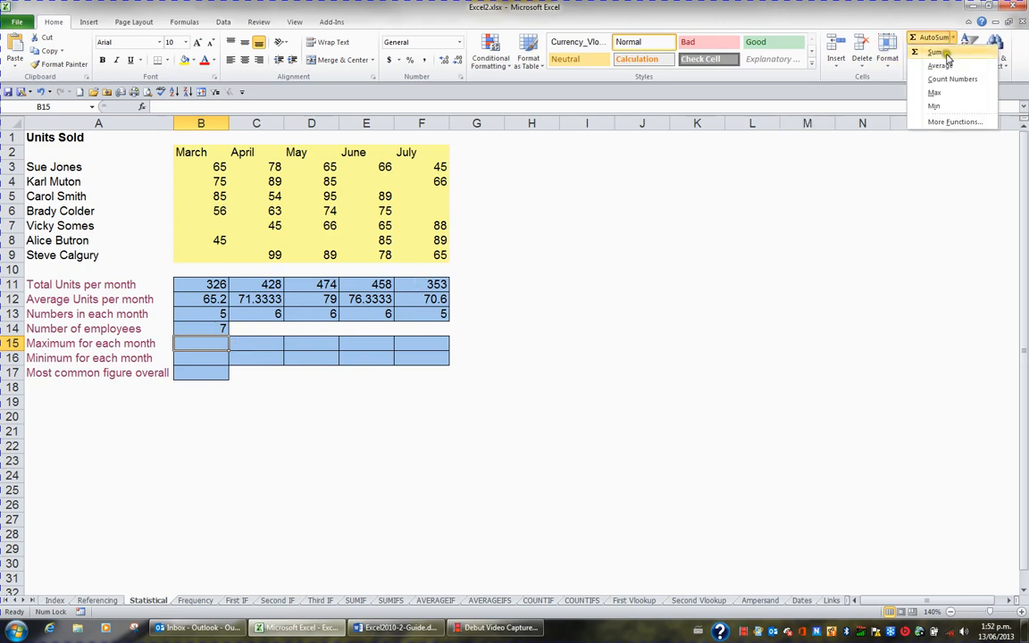
pyautogui.click(936, 93)
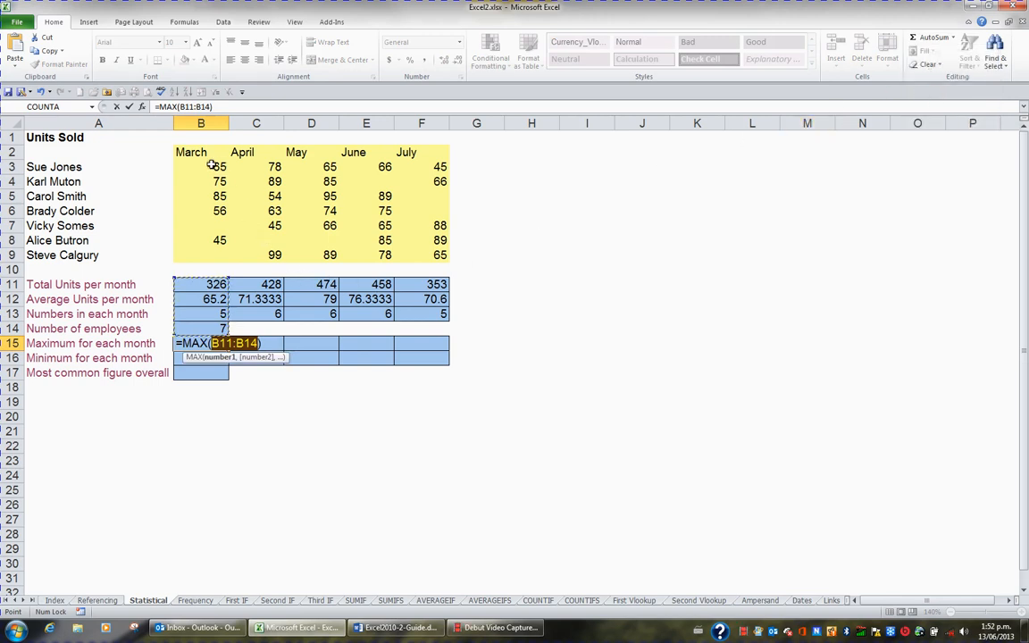
pyautogui.moveTo(216, 166); pyautogui.dragTo(207, 259)
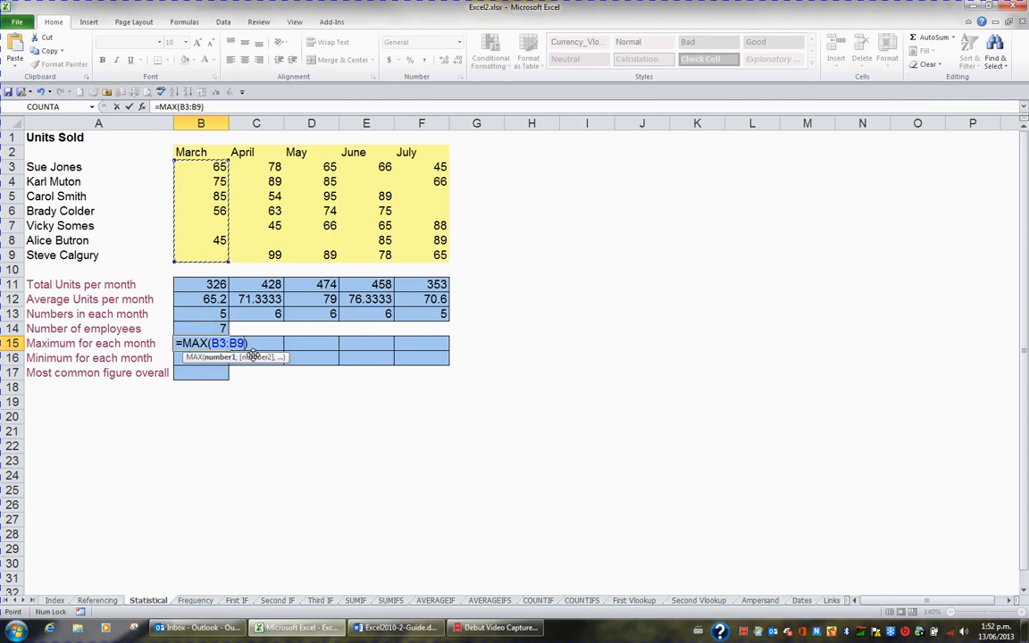
pyautogui.press('Return')
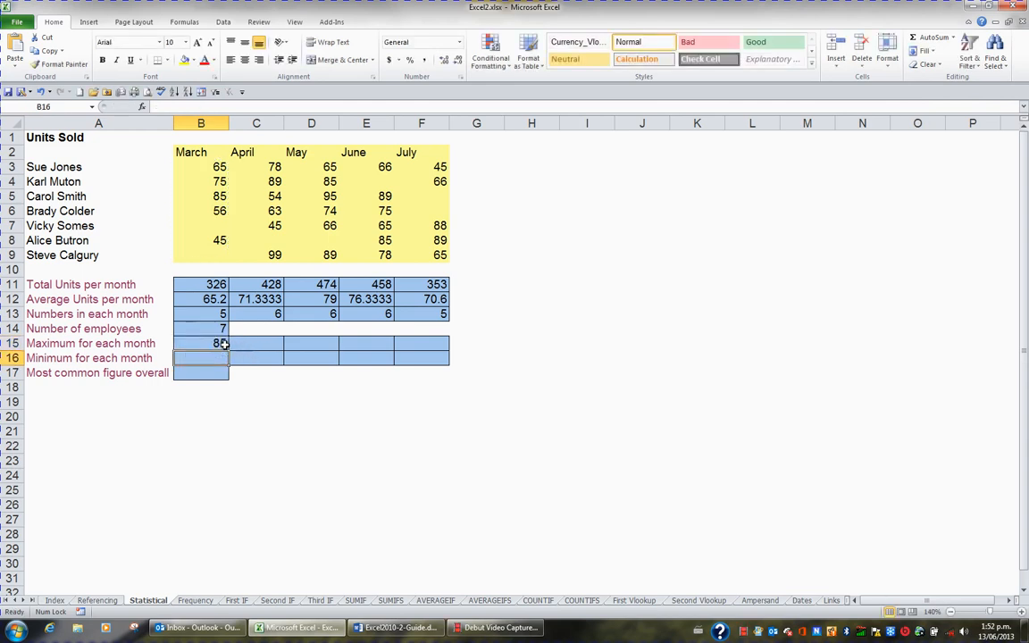
pyautogui.click(212, 344)
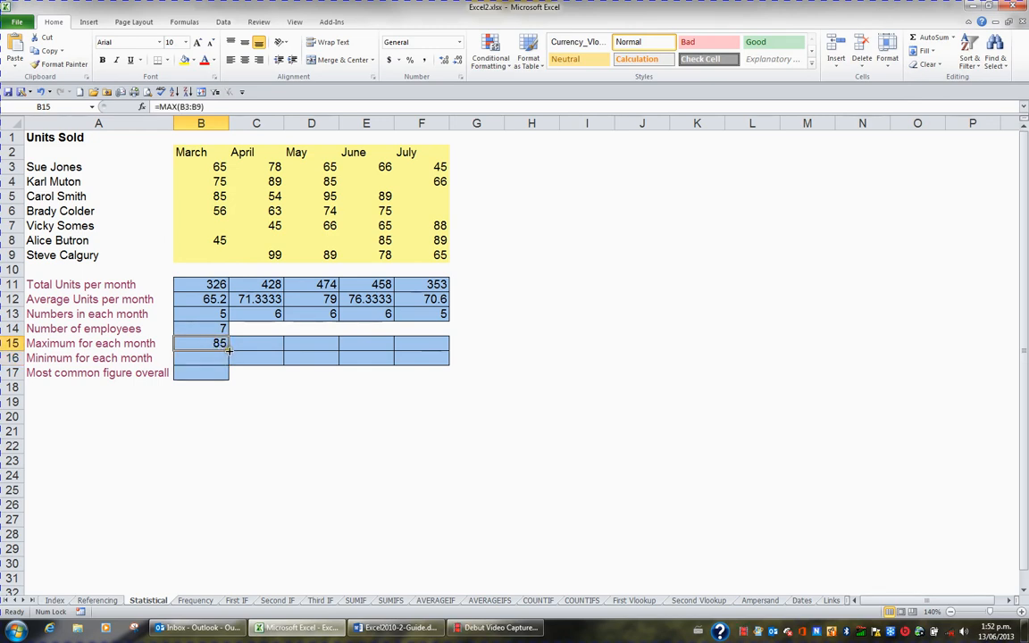
pyautogui.moveTo(229, 350); pyautogui.dragTo(436, 348)
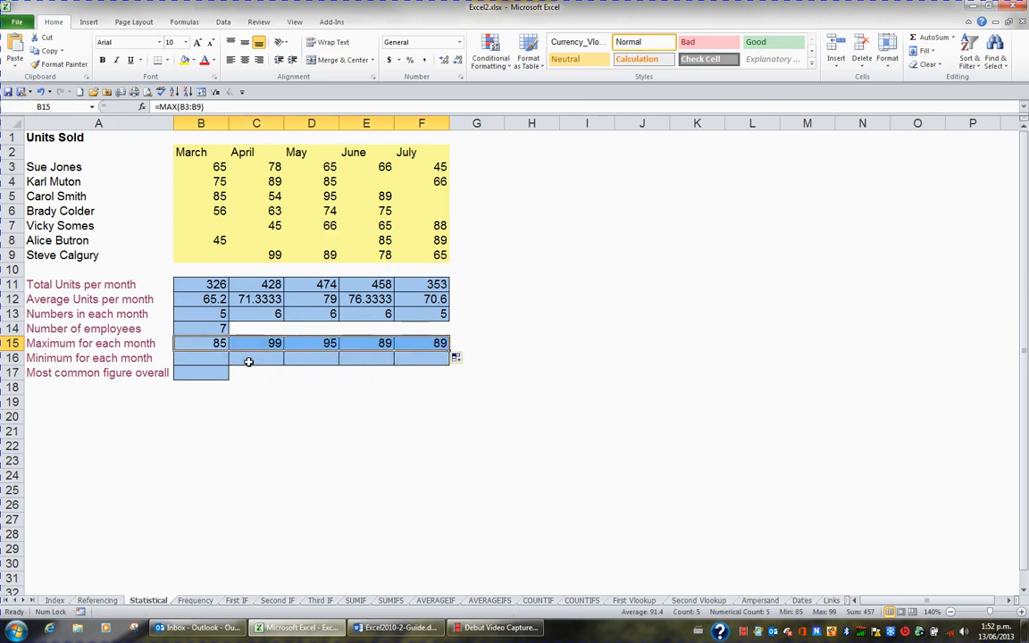
# Find the minimum of the March figures B3:B9 with MIN in cell B16 and fill the formula across to F16
pyautogui.click(218, 360)
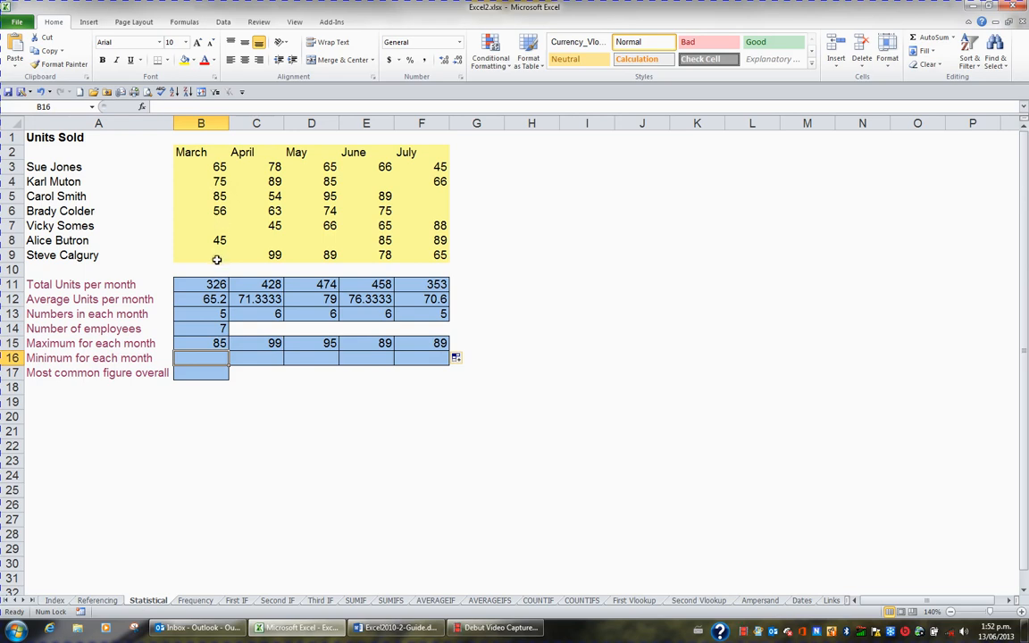
pyautogui.click(954, 38)
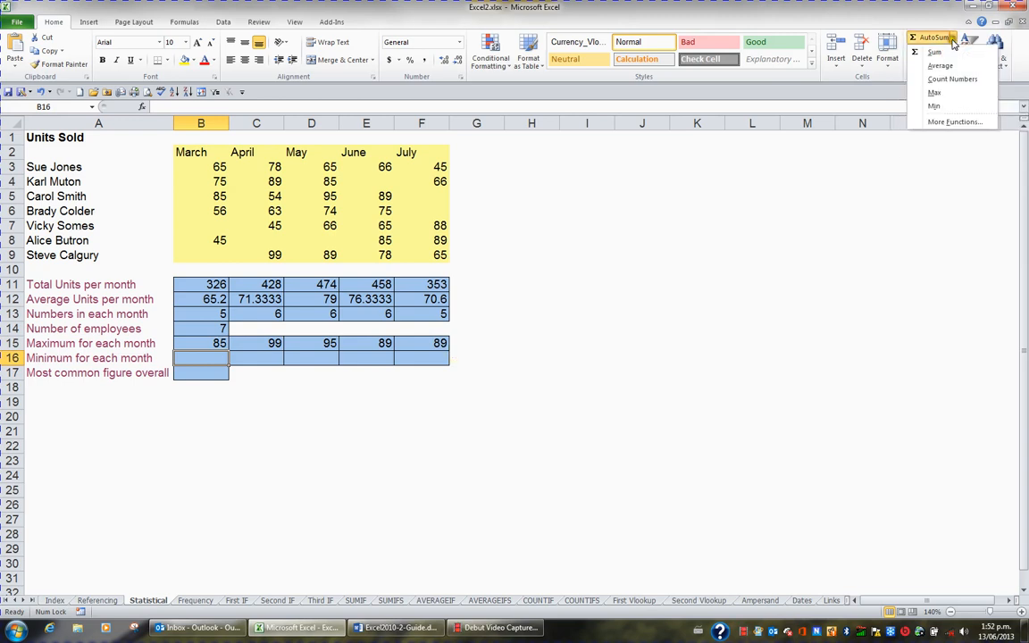
pyautogui.click(935, 107)
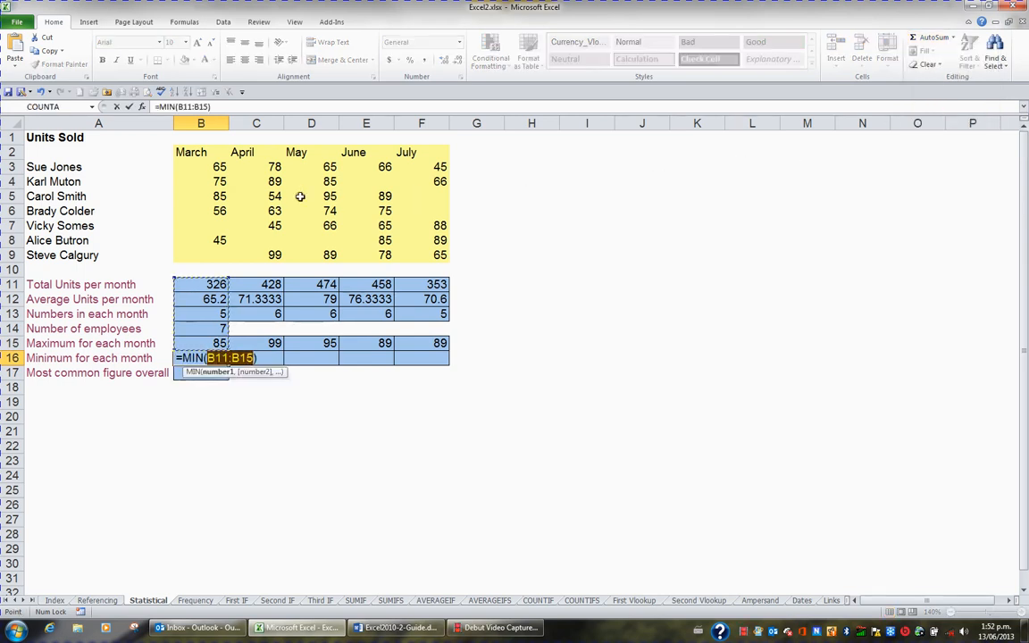
pyautogui.moveTo(218, 168); pyautogui.dragTo(215, 256)
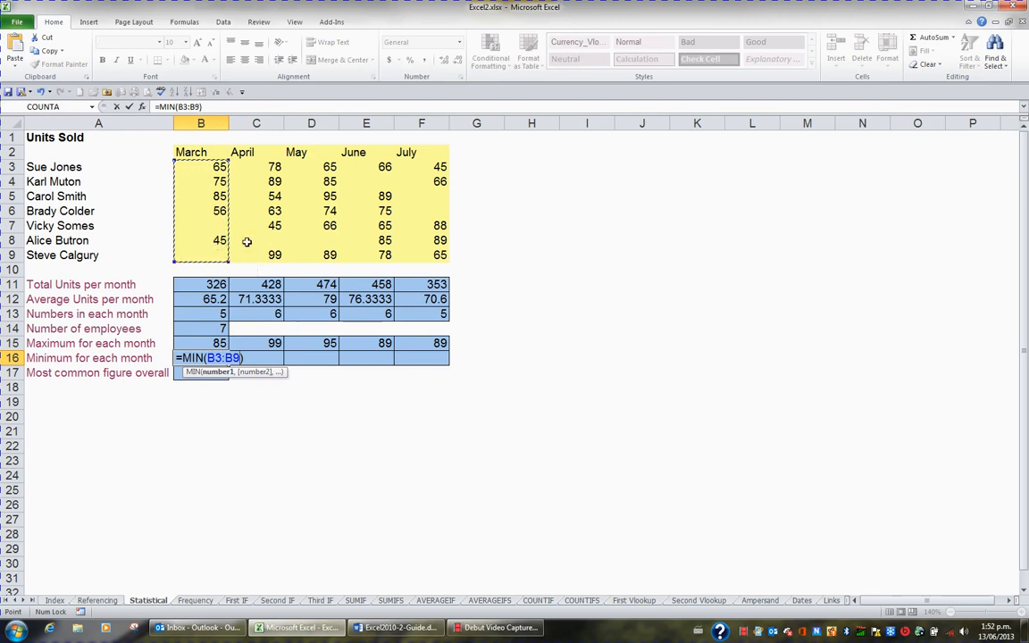
pyautogui.press('Return')
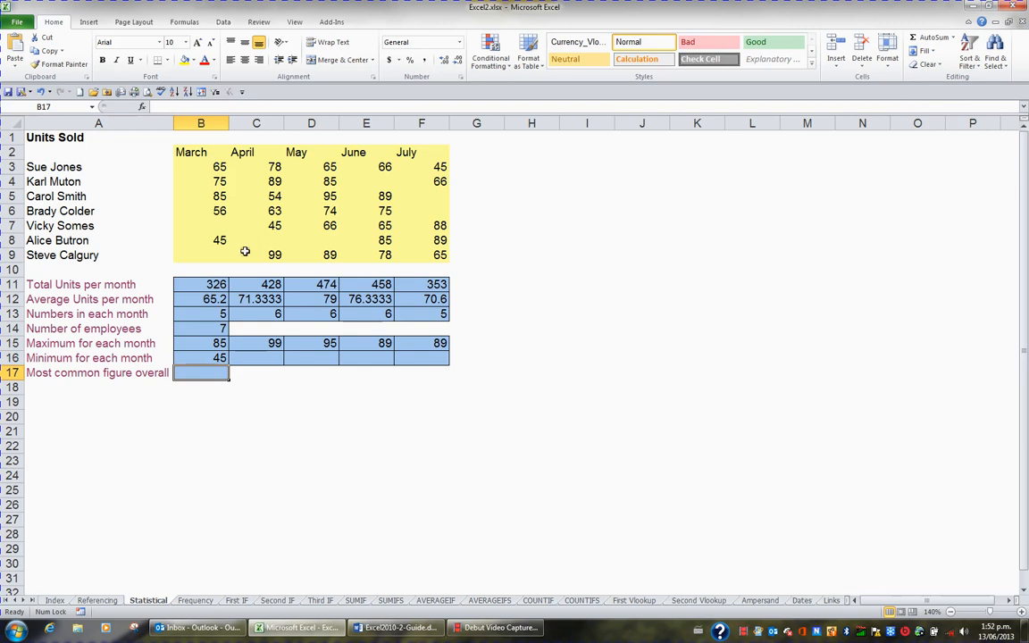
pyautogui.click(215, 357)
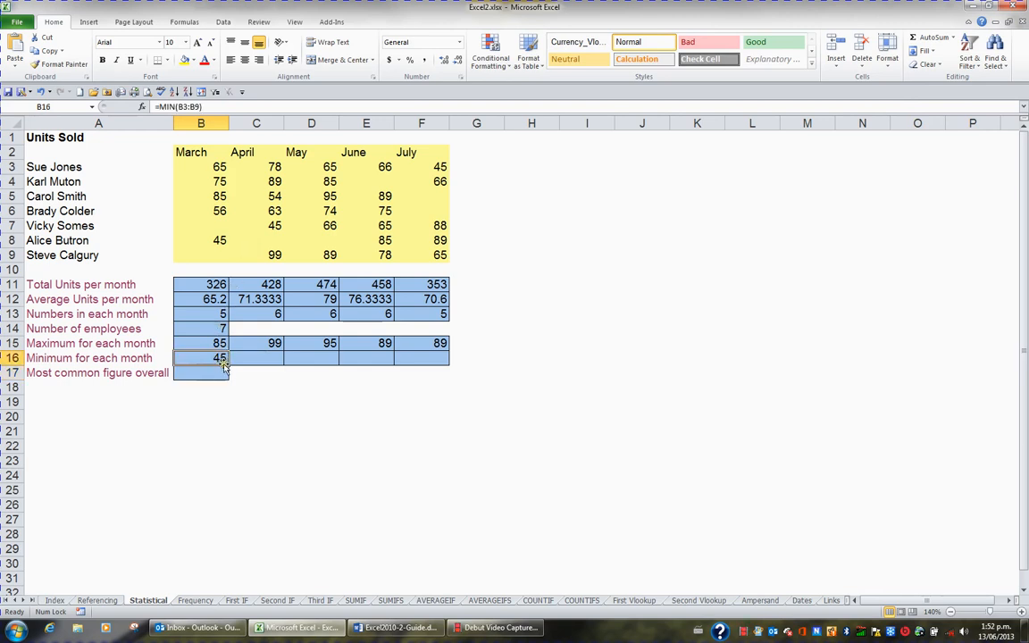
pyautogui.moveTo(228, 362); pyautogui.dragTo(439, 359)
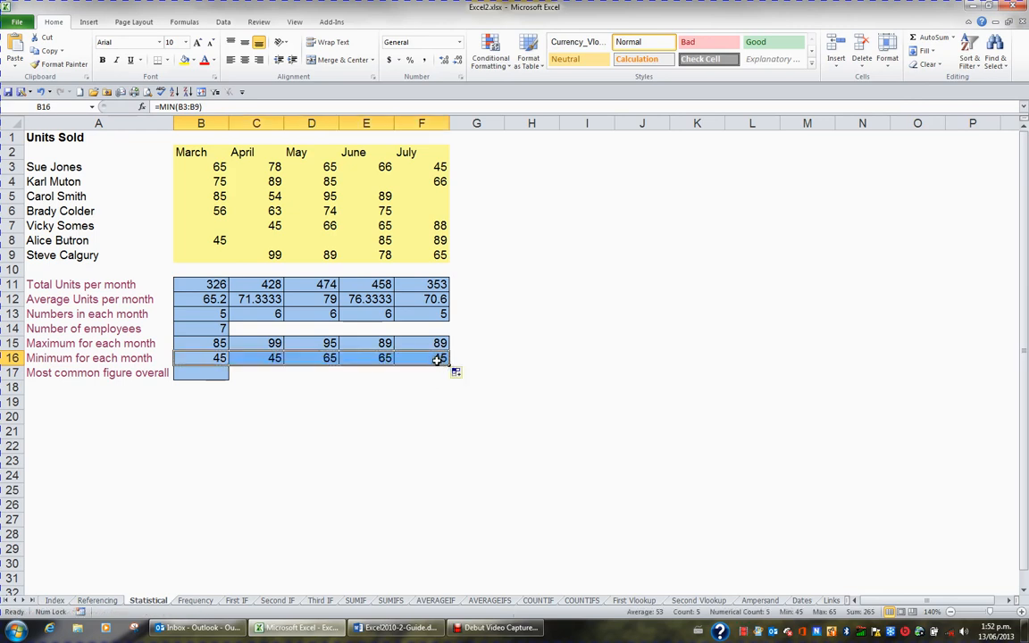
# Insert a function in the Most common figure overall cell B17, choosing MODE from the All category
pyautogui.click(215, 376)
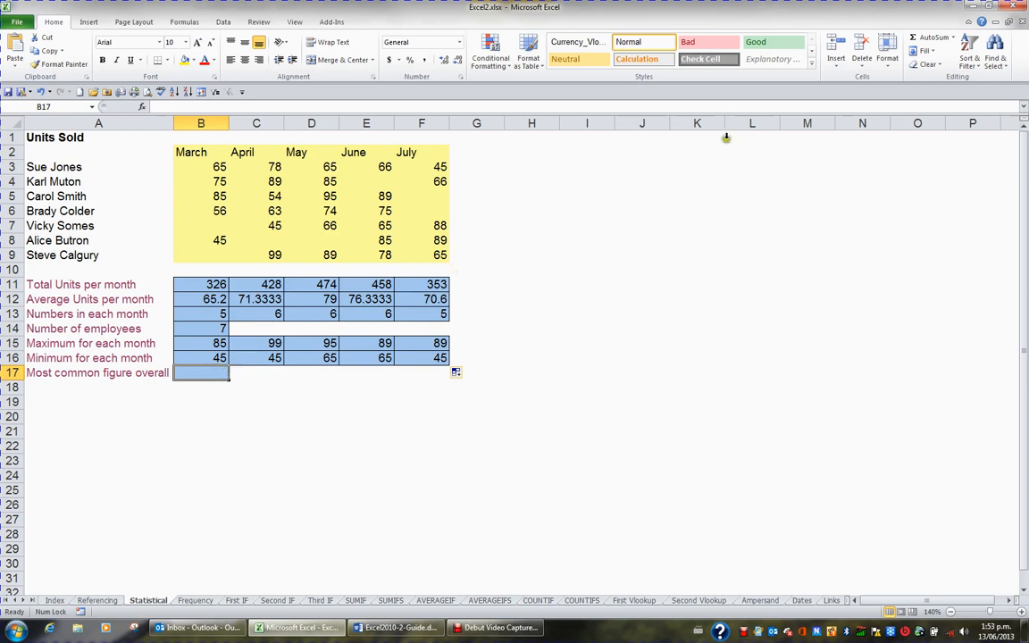
pyautogui.click(954, 39)
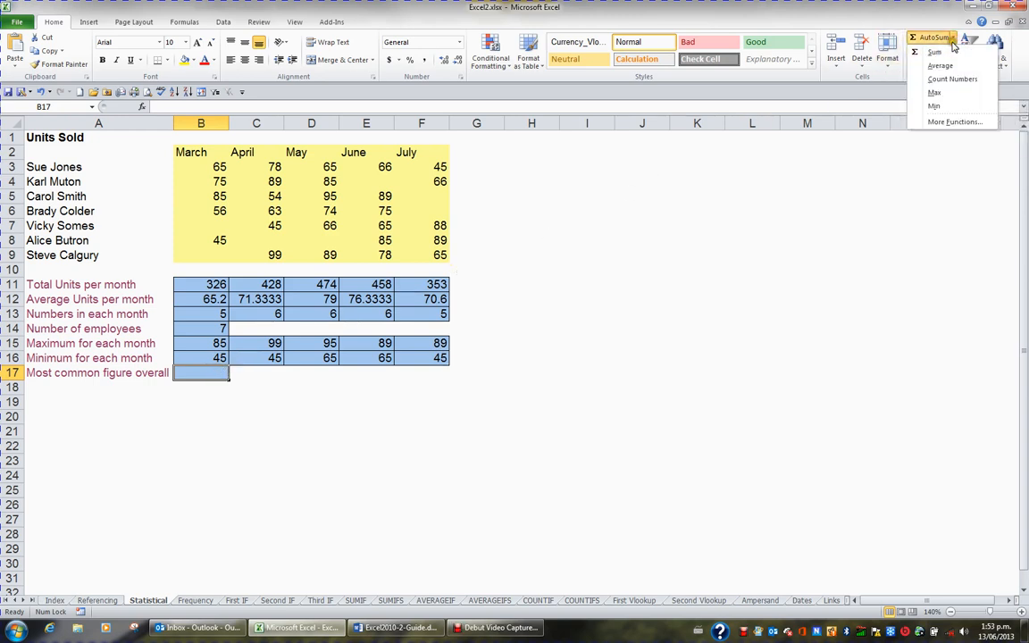
pyautogui.click(952, 122)
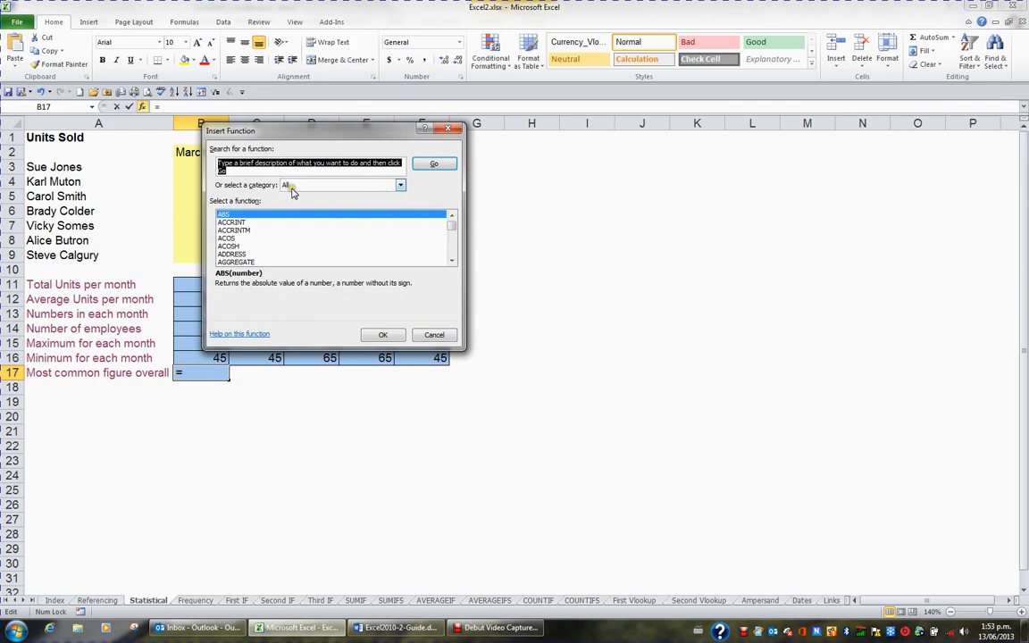
pyautogui.click(234, 239)
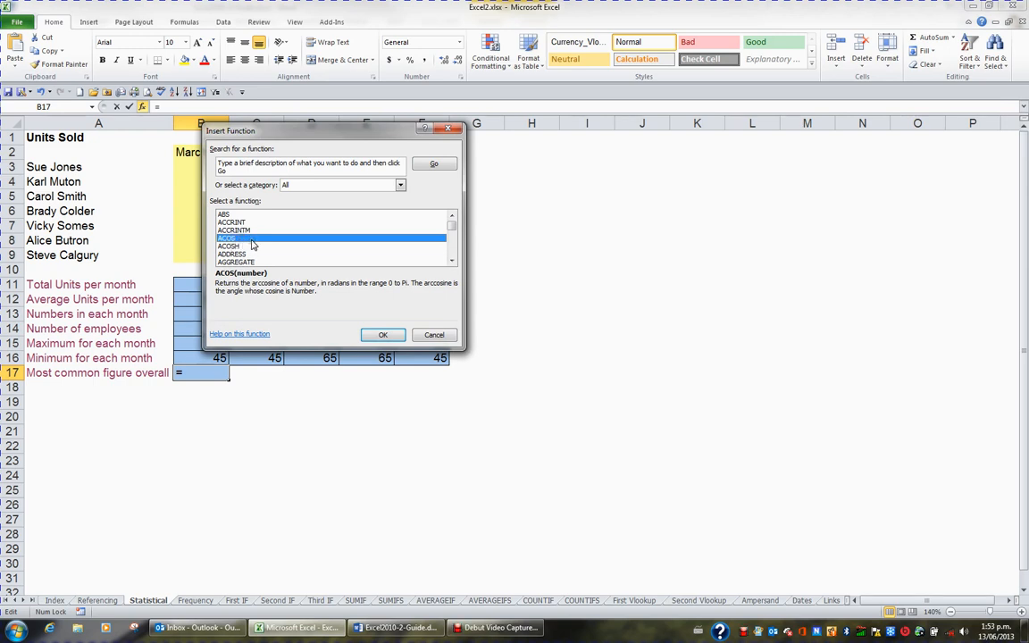
pyautogui.click(252, 244)
pyautogui.press('m')
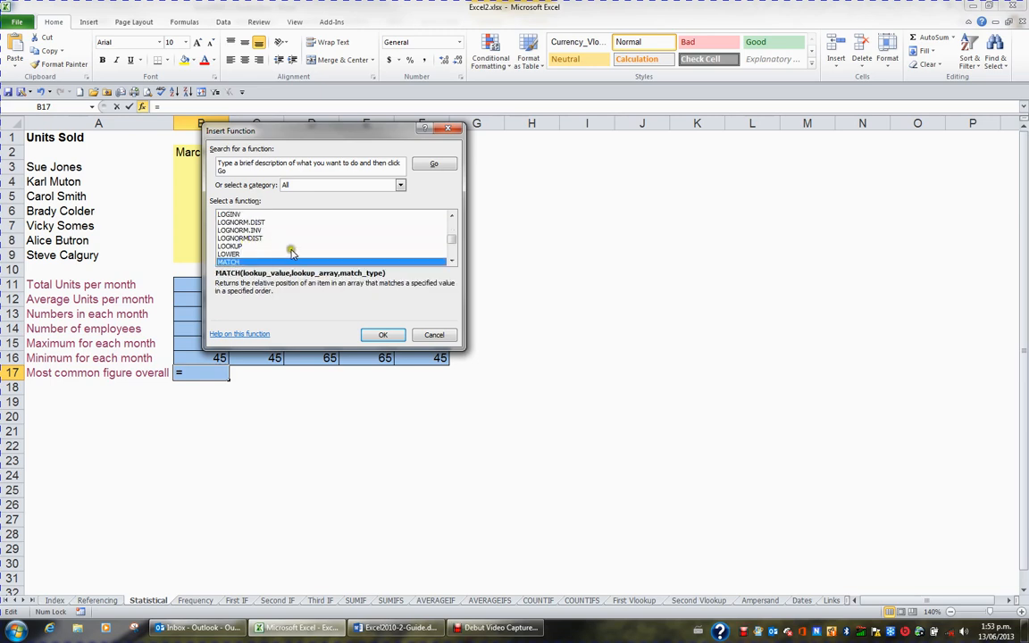
pyautogui.click(452, 262)
pyautogui.click(452, 261)
pyautogui.click(452, 262)
pyautogui.click(452, 262)
pyautogui.click(452, 262)
pyautogui.click(452, 262)
pyautogui.click(452, 262)
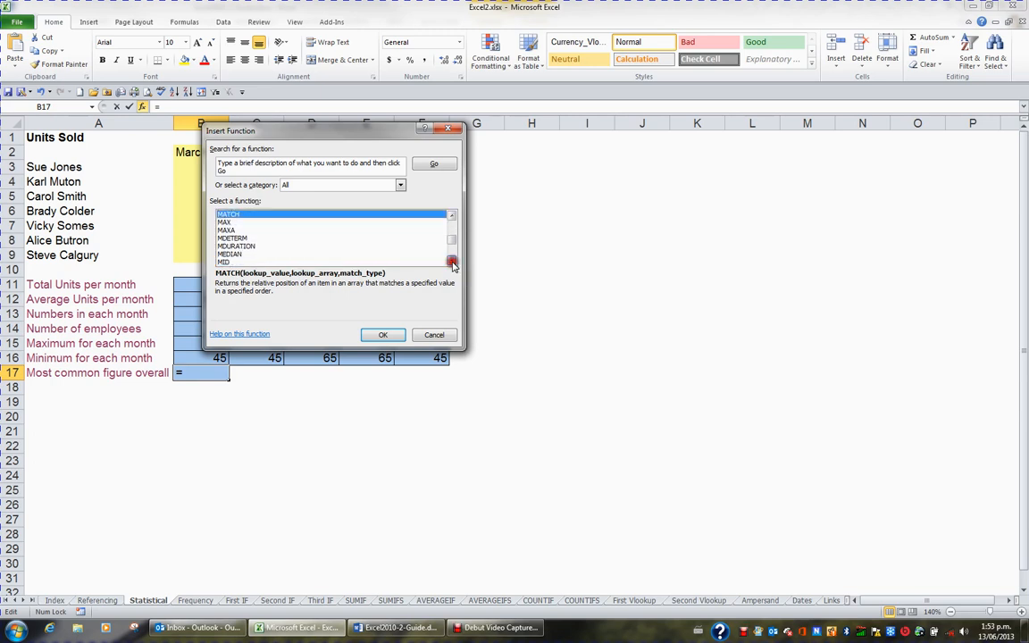
pyautogui.click(452, 261)
pyautogui.click(451, 262)
pyautogui.click(452, 262)
pyautogui.click(452, 261)
pyautogui.click(452, 261)
pyautogui.click(452, 262)
pyautogui.click(452, 261)
pyautogui.click(452, 262)
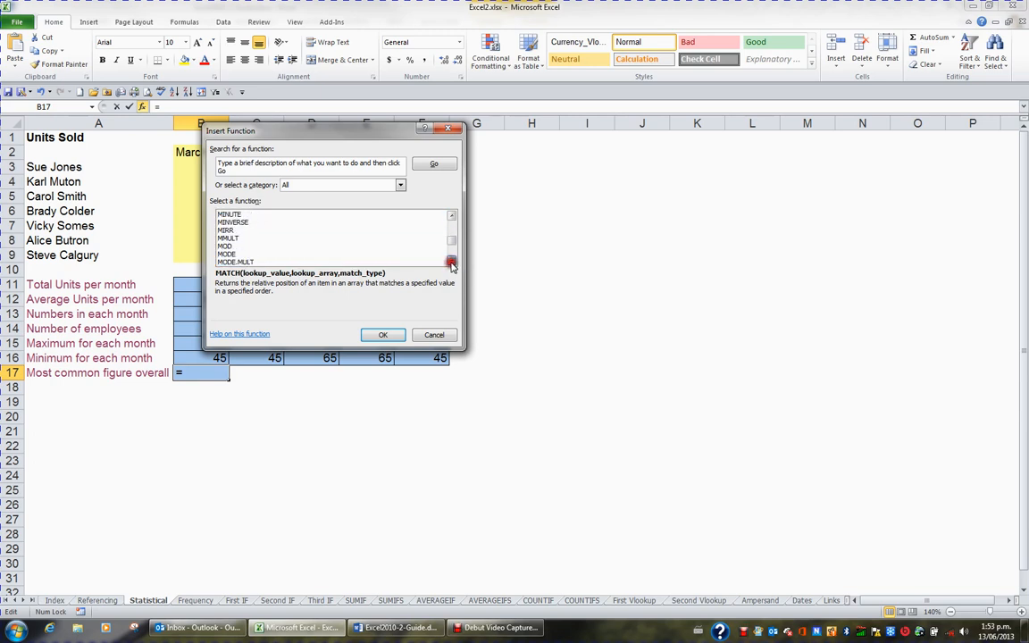
pyautogui.click(240, 255)
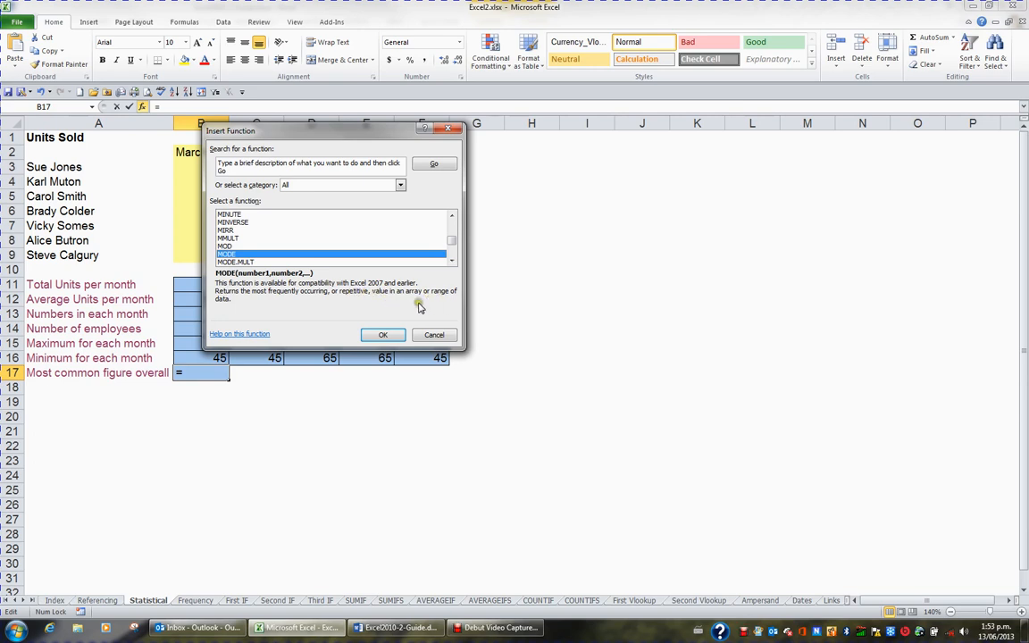
pyautogui.click(383, 335)
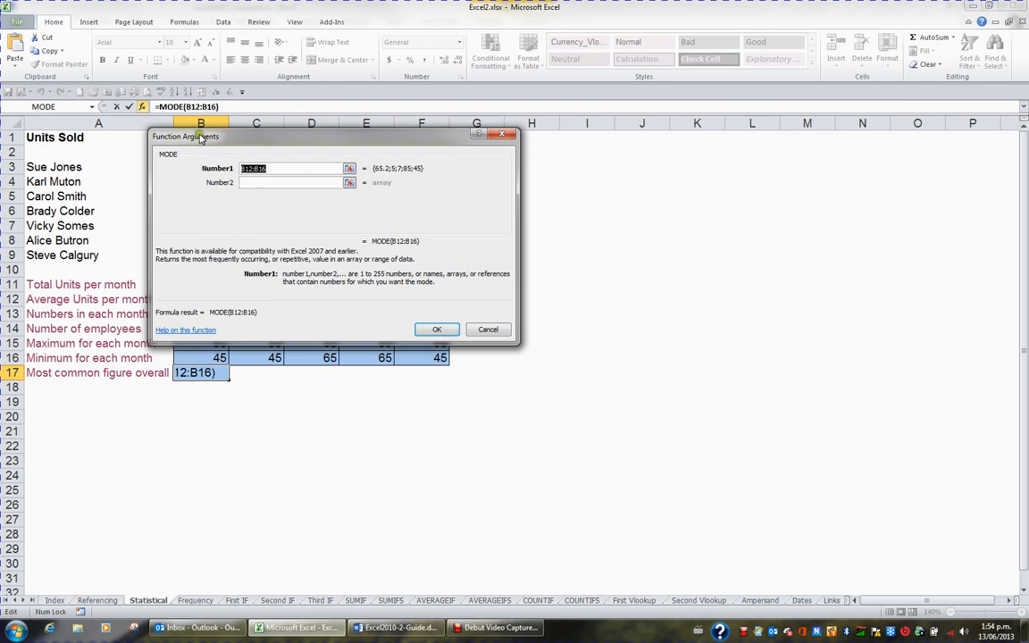
# Set the MODE function's Number1 argument to all the monthly figures in B3:F9 and complete the formula
pyautogui.moveTo(240, 139); pyautogui.dragTo(188, 353)
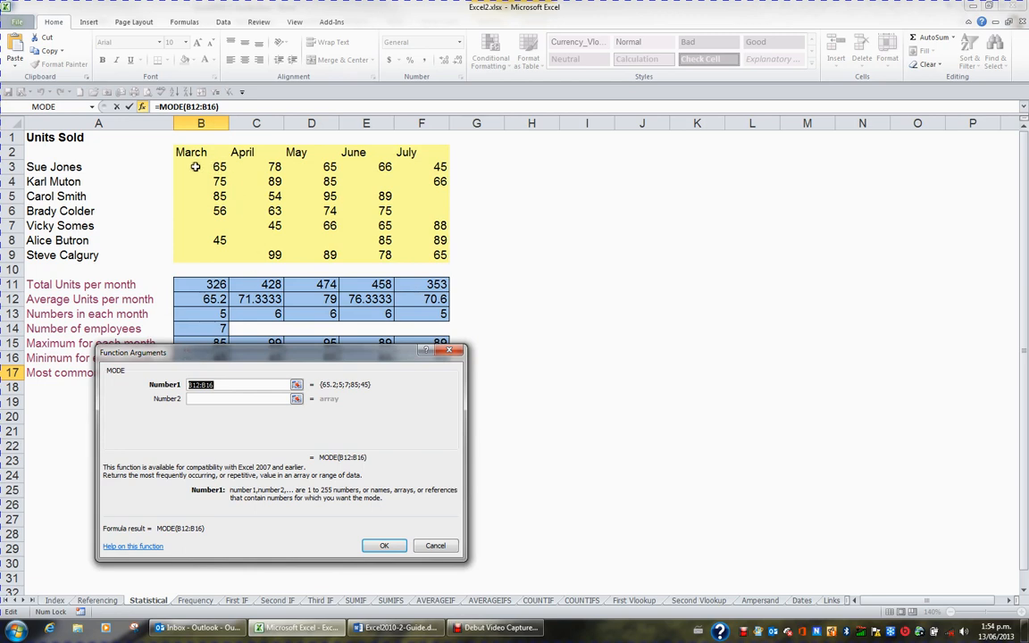
pyautogui.moveTo(194, 167); pyautogui.dragTo(415, 255)
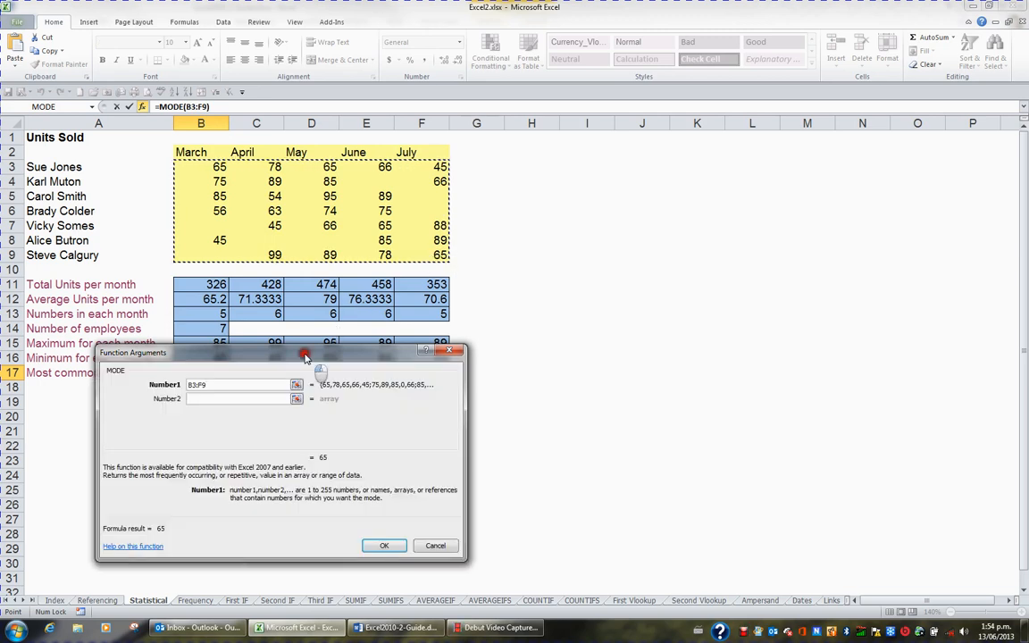
pyautogui.moveTo(304, 354); pyautogui.dragTo(373, 230)
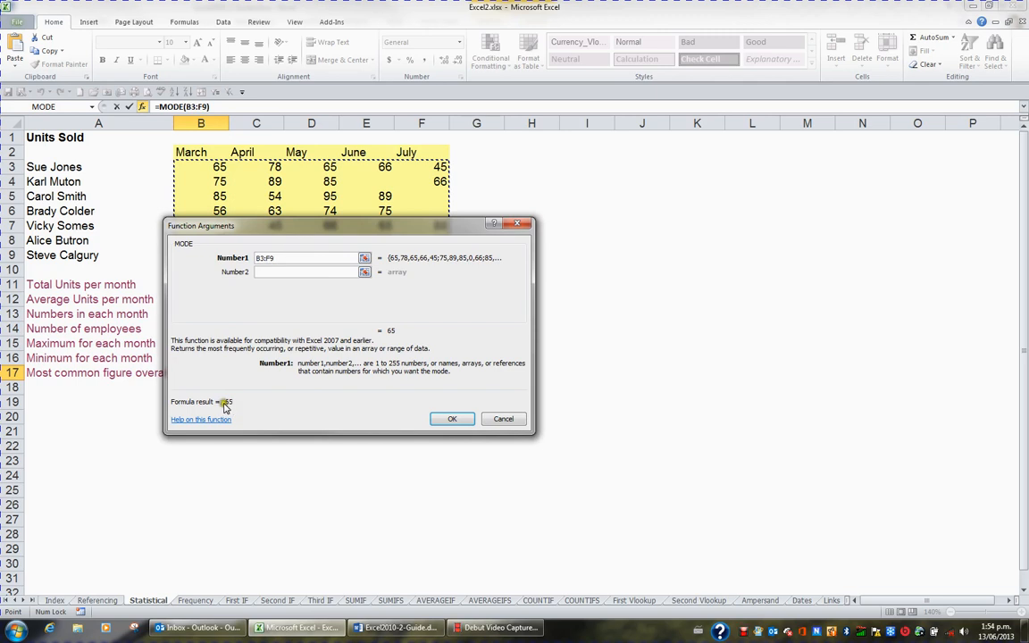
pyautogui.click(452, 418)
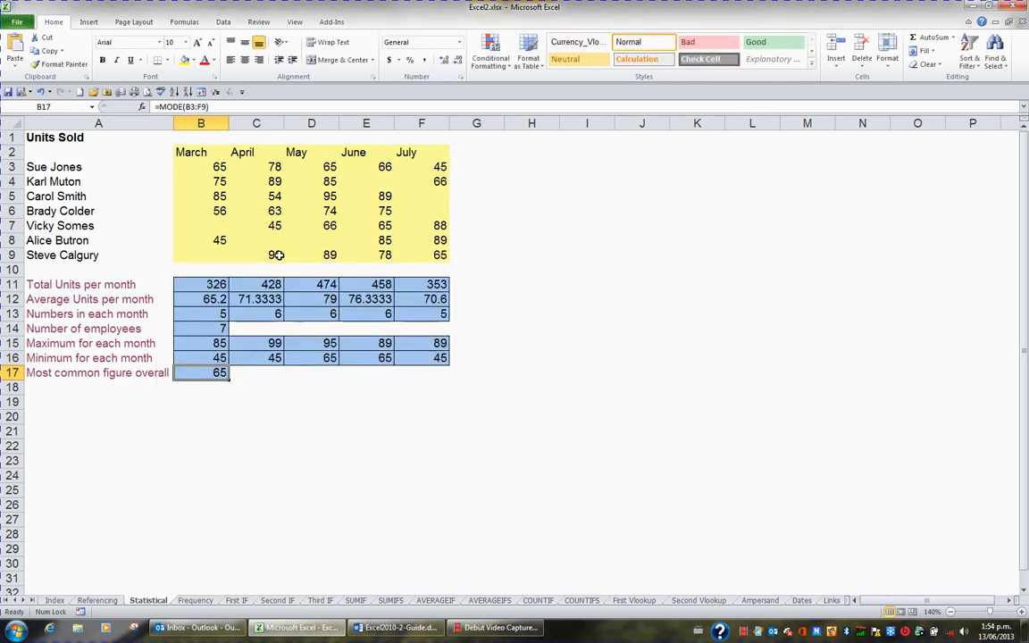